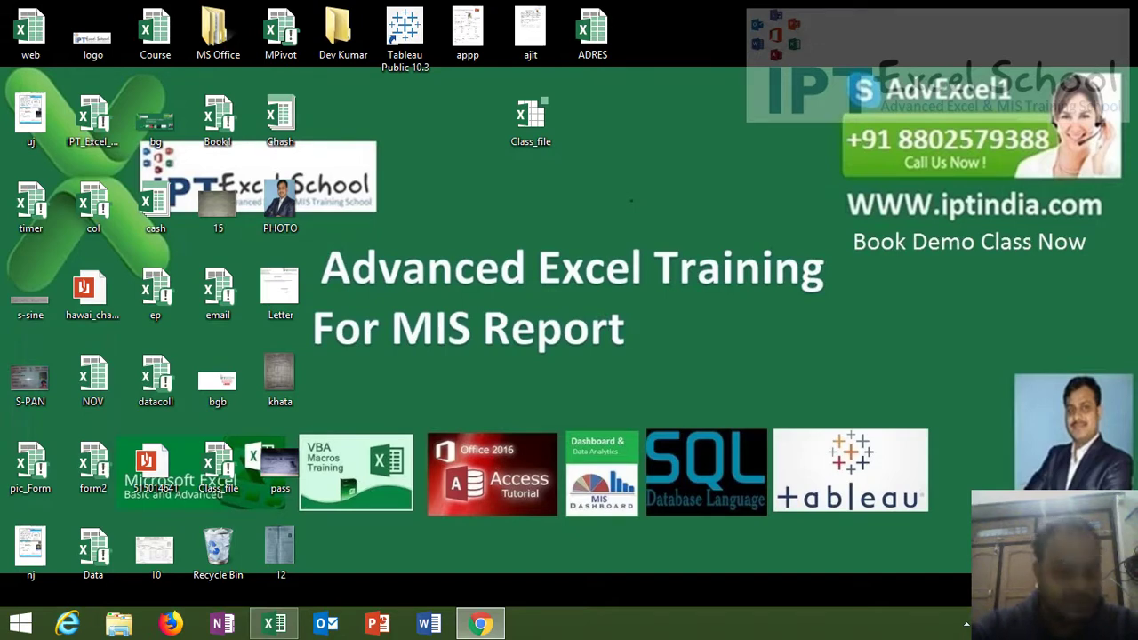
- Bring the Class_file workbook with its December date headers to the front
{"action": "left_click", "coordinate": [275, 625]}
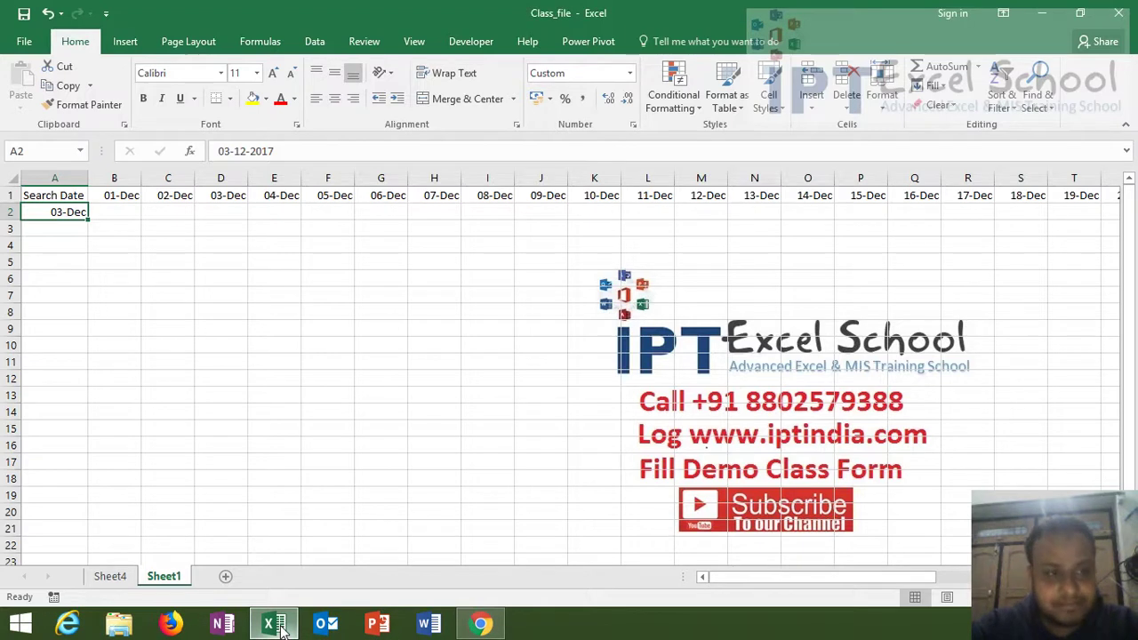
- Select the row-1 December date headers, then return to the search date in A2
{"action": "left_click", "coordinate": [124, 208]}
{"action": "left_click", "coordinate": [125, 201]}
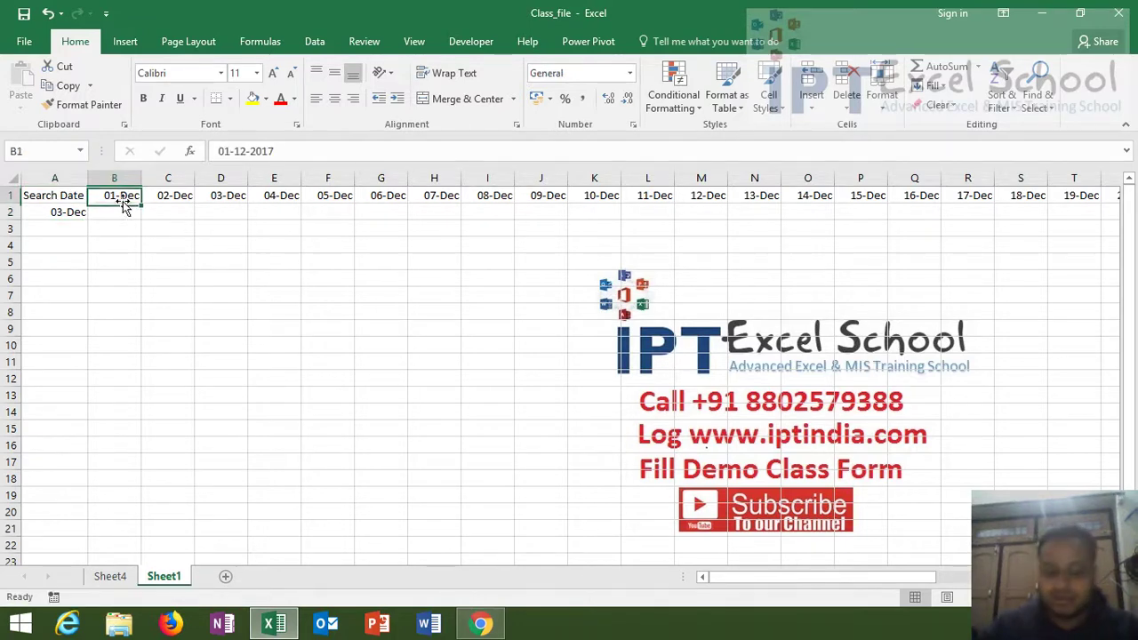
{"action": "key", "text": "ctrl+shift+Right"}
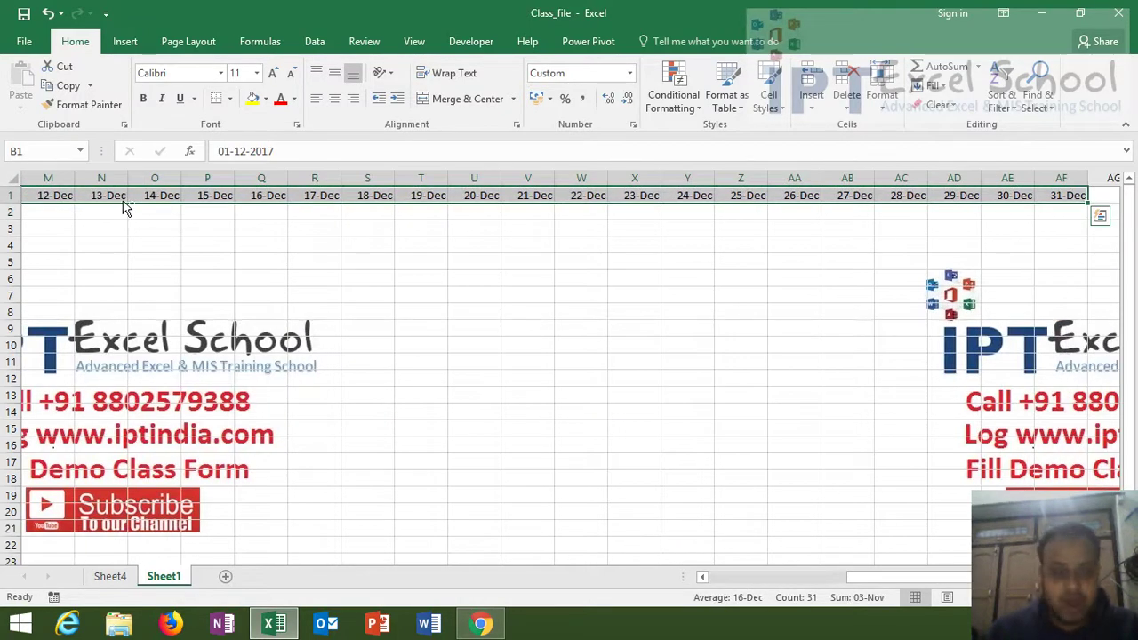
{"action": "key", "text": "ctrl+Home"}
{"action": "key", "text": "Down"}
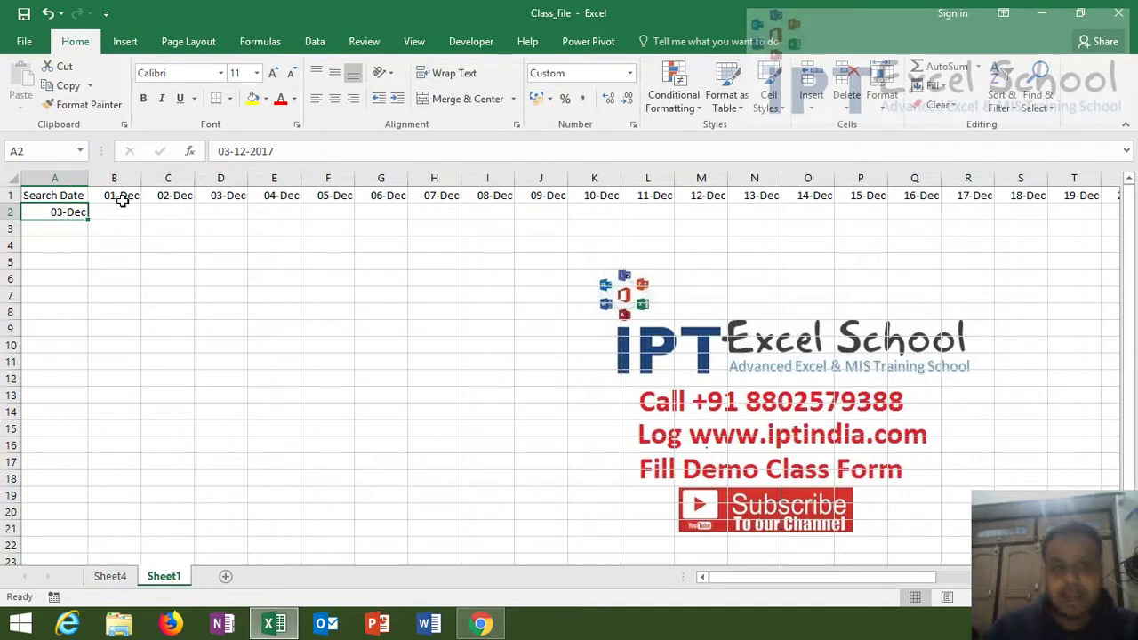
- Show the Developer tab and inspect column J's Hide option without changing anything, reselecting A2
{"action": "left_click", "coordinate": [461, 44]}
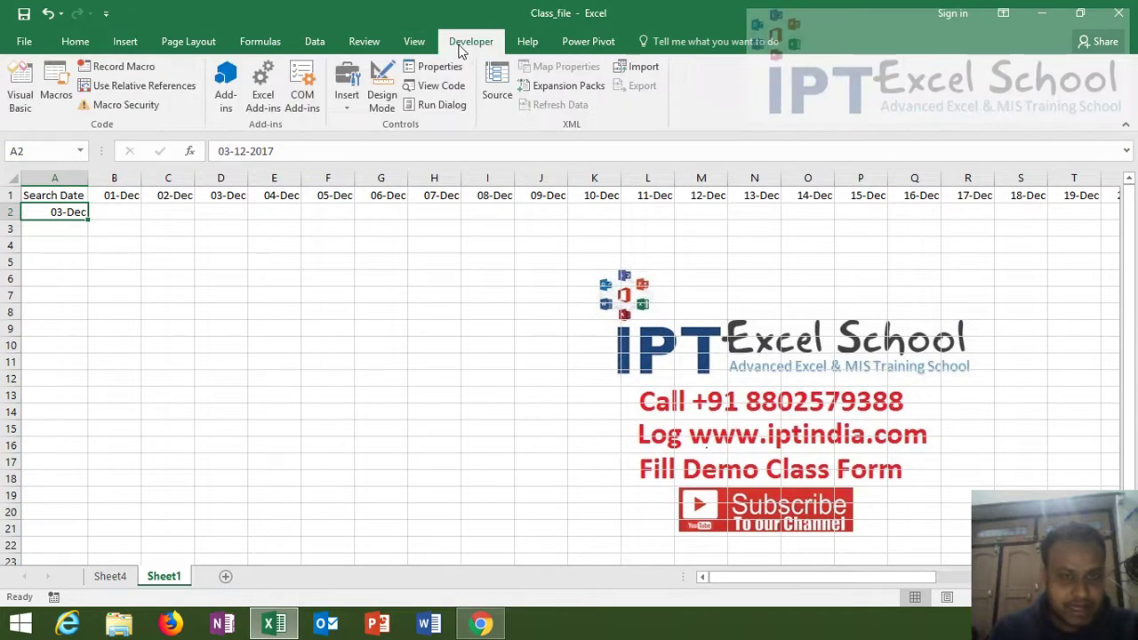
{"action": "left_click", "coordinate": [541, 178]}
{"action": "right_click", "coordinate": [540, 179]}
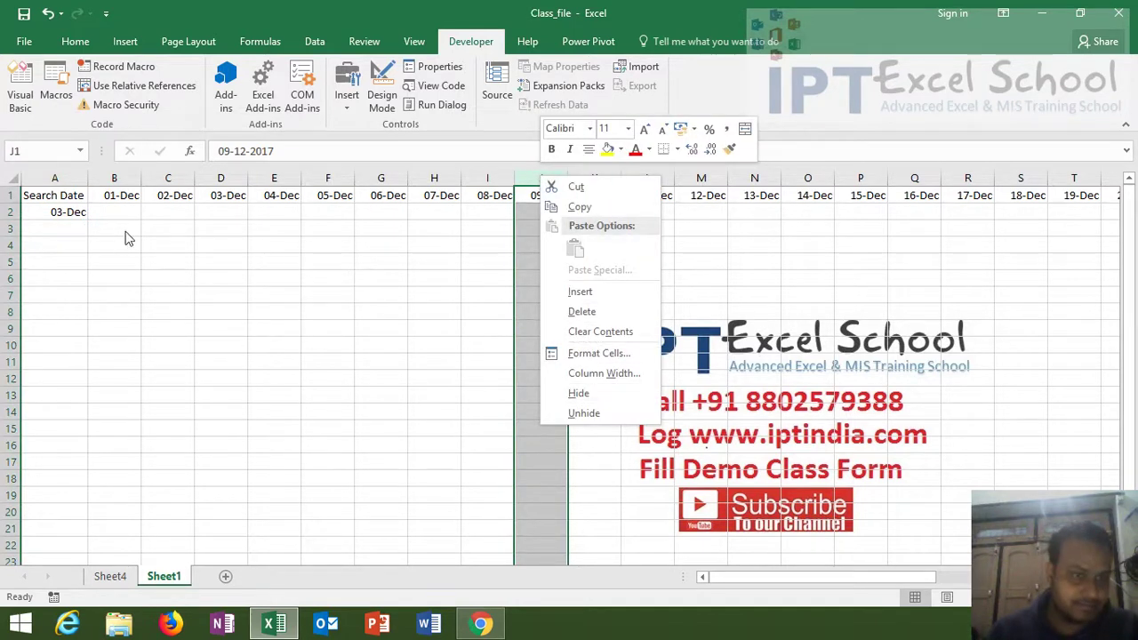
{"action": "left_click", "coordinate": [69, 214]}
{"action": "left_click_drag", "start_coordinate": [66, 211], "coordinate": [66, 228]}
{"action": "left_click", "coordinate": [66, 212]}
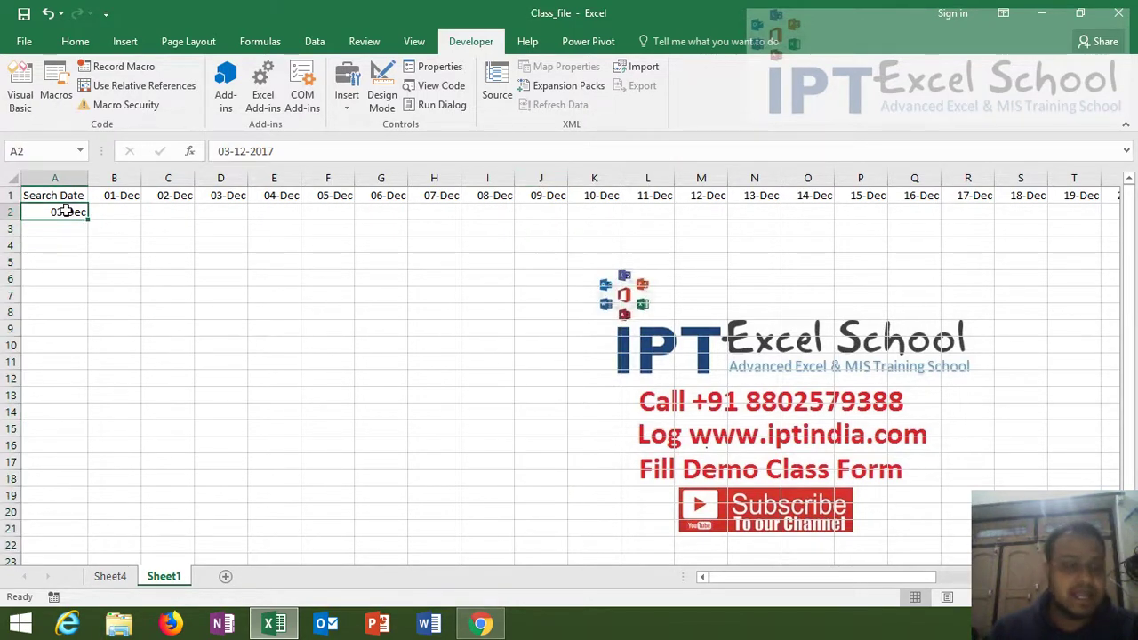
{"action": "left_click", "coordinate": [64, 193]}
{"action": "left_click", "coordinate": [63, 212]}
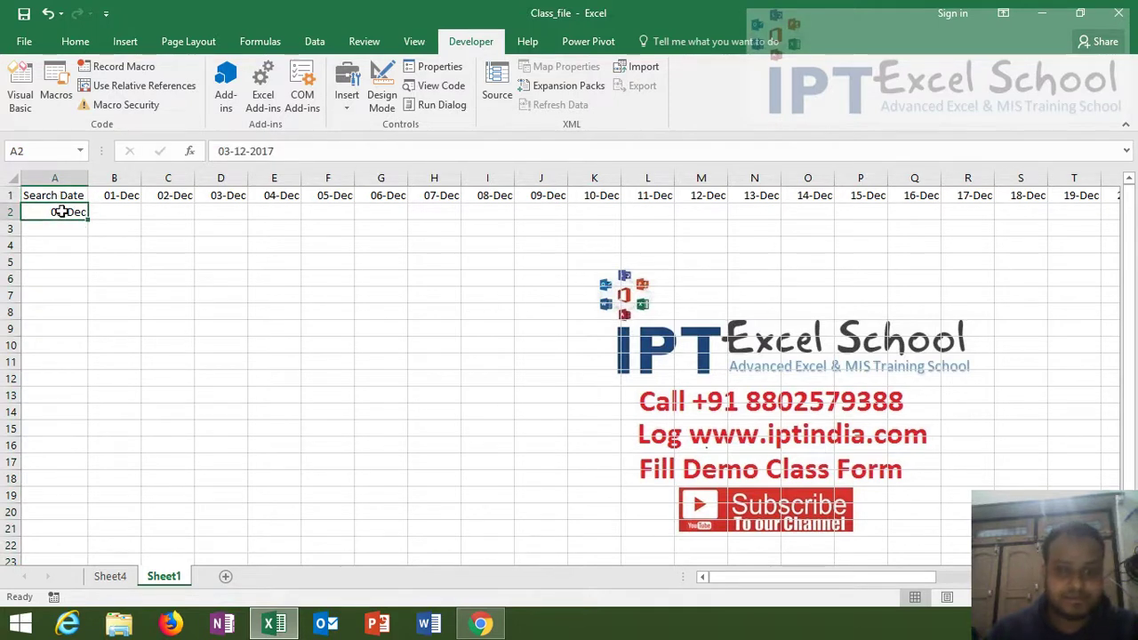
- Open the maximised VBA editor and delete the old ExNUM function from Module1
{"action": "left_click", "coordinate": [22, 106]}
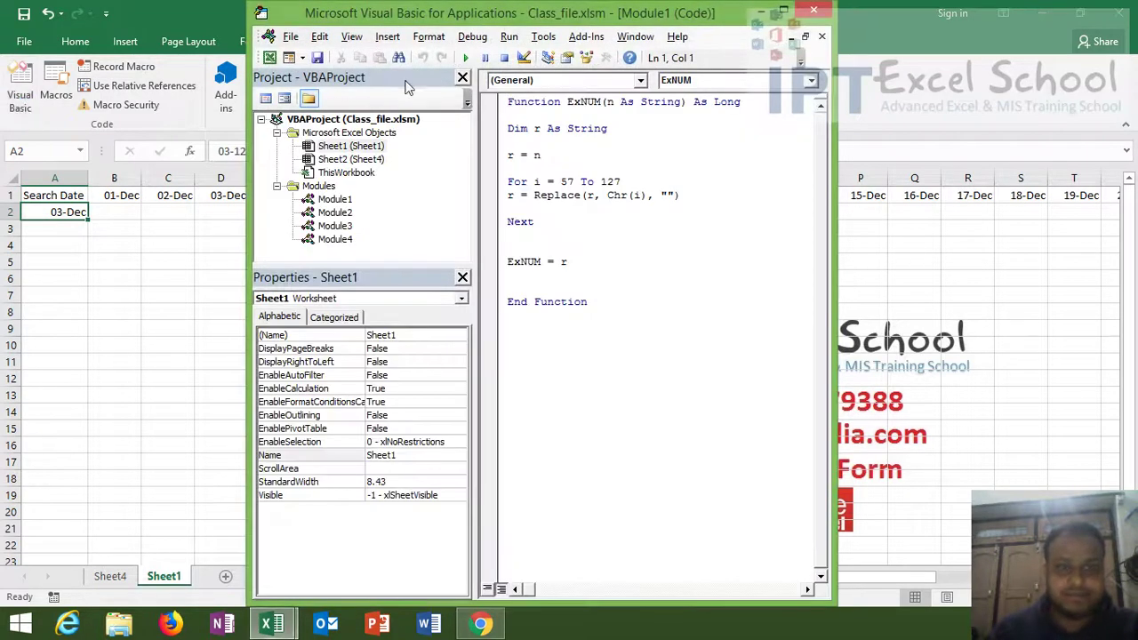
{"action": "double_click", "coordinate": [400, 25]}
{"action": "left_click", "coordinate": [400, 29]}
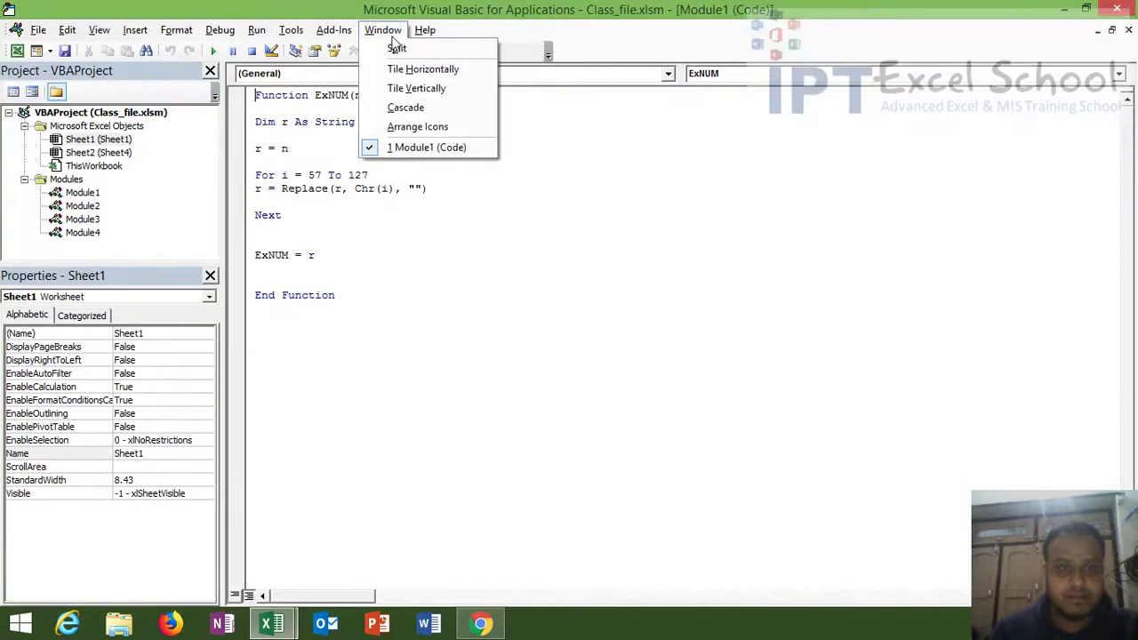
{"action": "double_click", "coordinate": [352, 296]}
{"action": "left_click", "coordinate": [356, 304]}
{"action": "key", "text": "ctrl+a"}
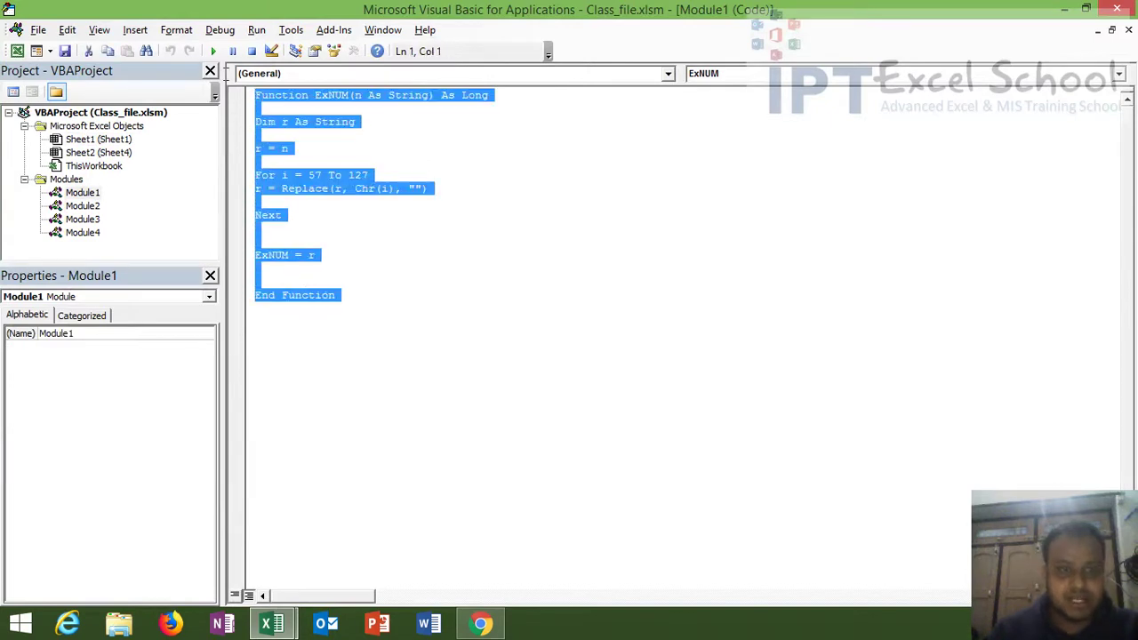
{"action": "key", "text": "Delete"}
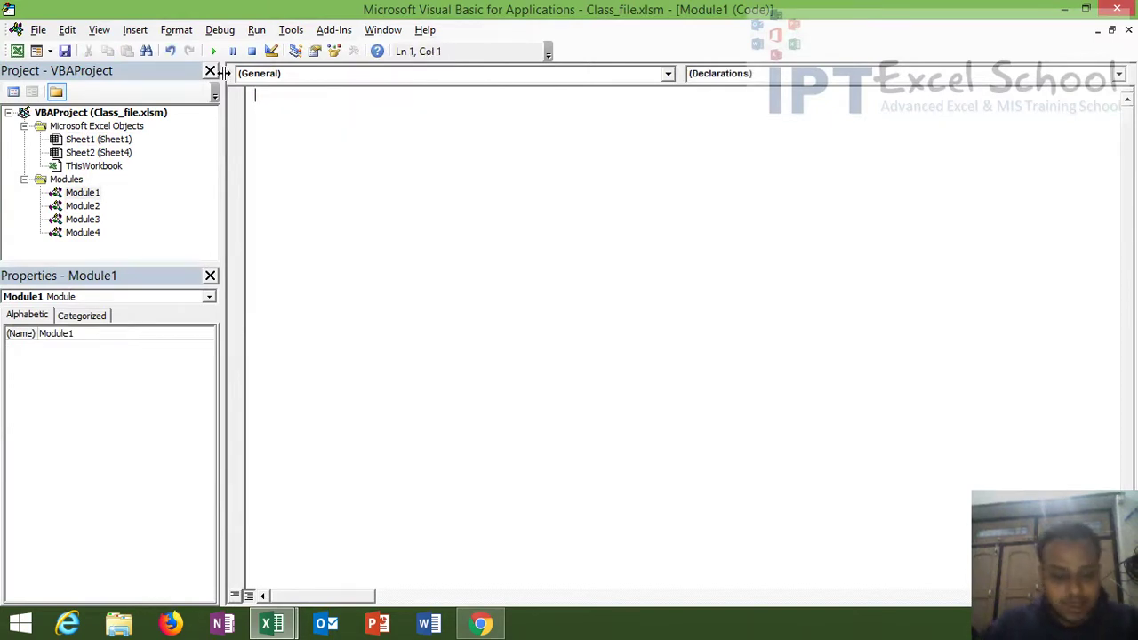
- Create an empty Sub hidesc() procedure with a blank line above End Sub
{"action": "type", "text": "sub s"}
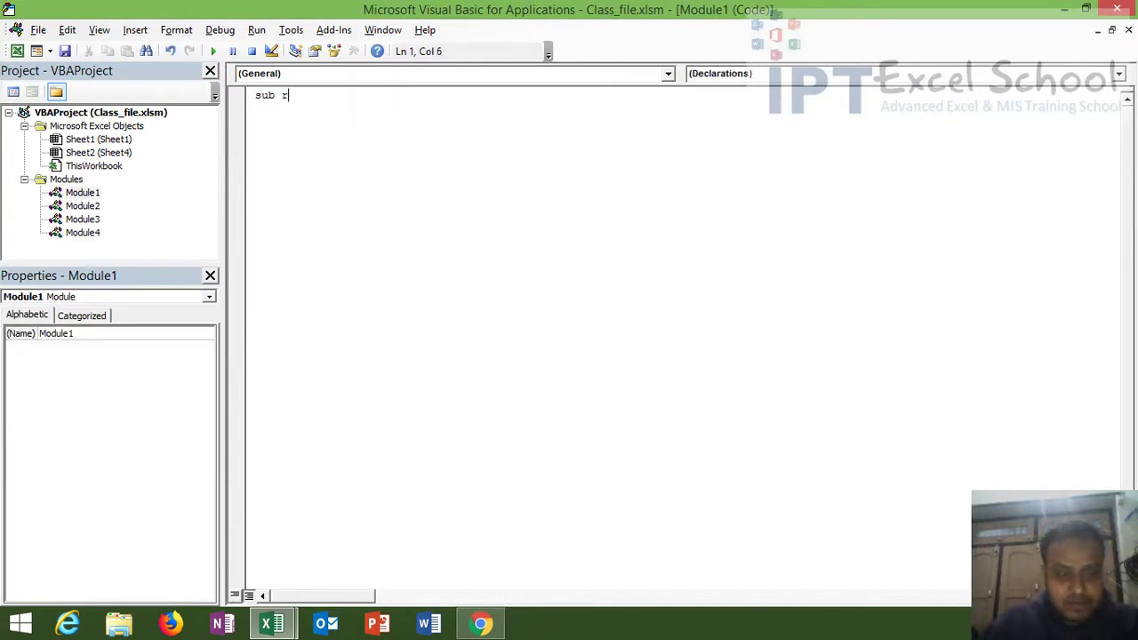
{"action": "type", "text": "u"}
{"action": "key", "text": "BackSpace"}
{"action": "key", "text": "BackSpace"}
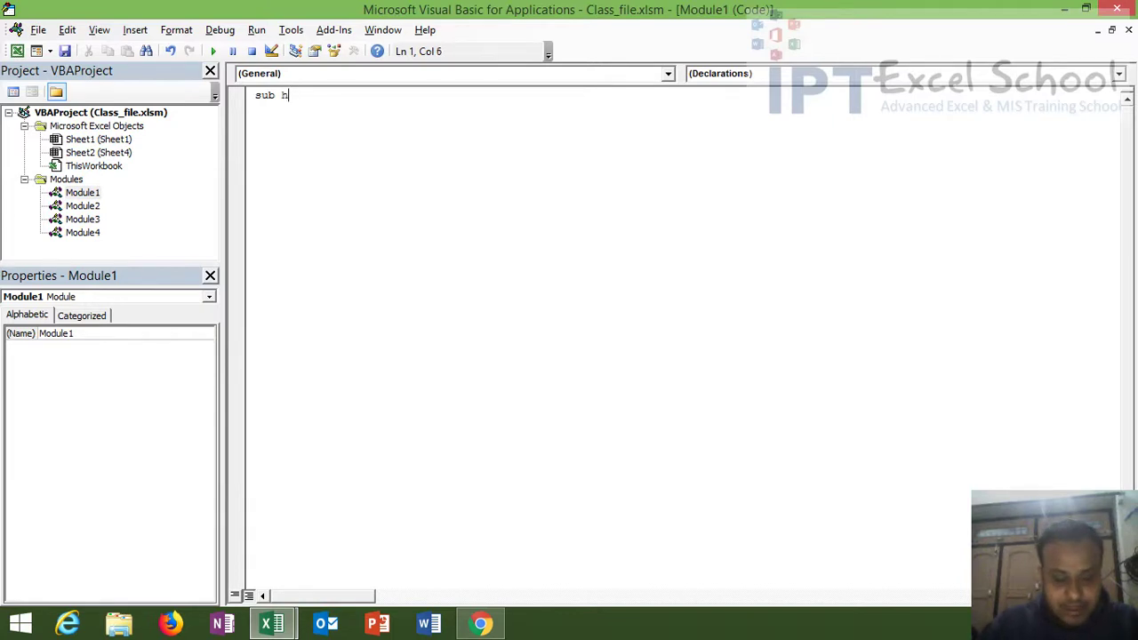
{"action": "type", "text": "ide"}
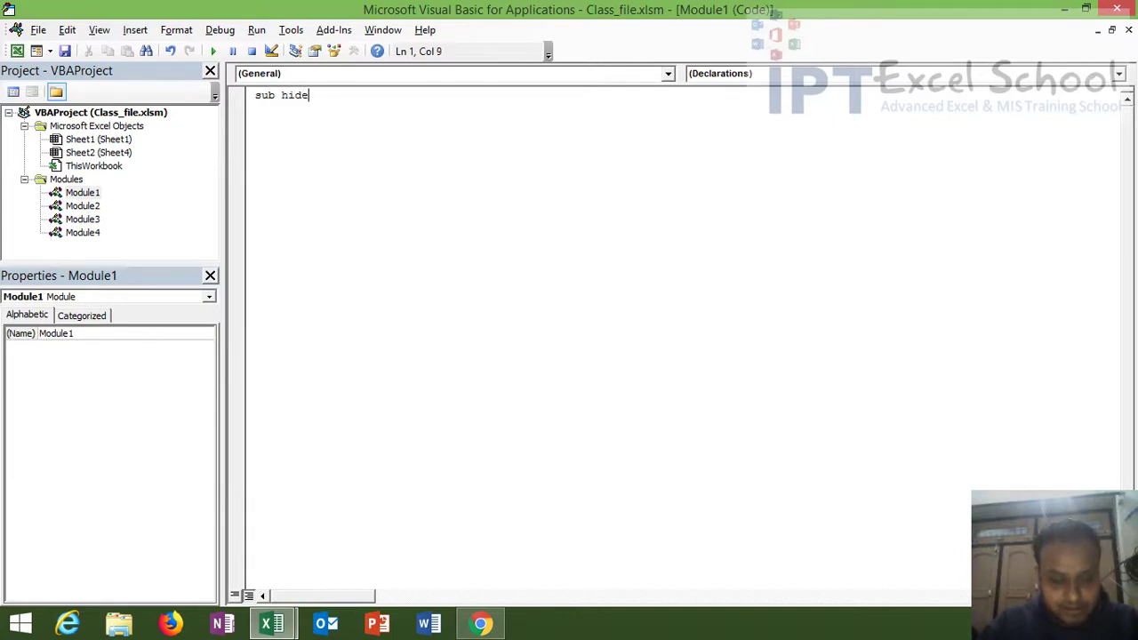
{"action": "type", "text": "sc("}
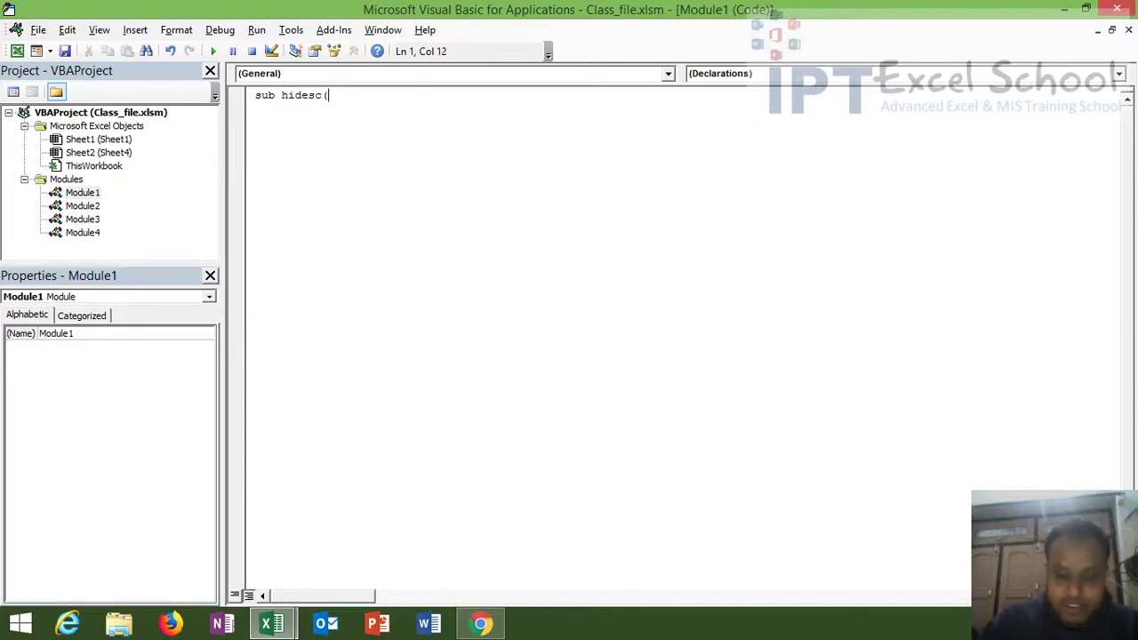
{"action": "type", "text": ")"}
{"action": "key", "text": "Return"}
{"action": "key", "text": "Return"}
{"action": "key", "text": "Return"}
{"action": "key", "text": "Return"}
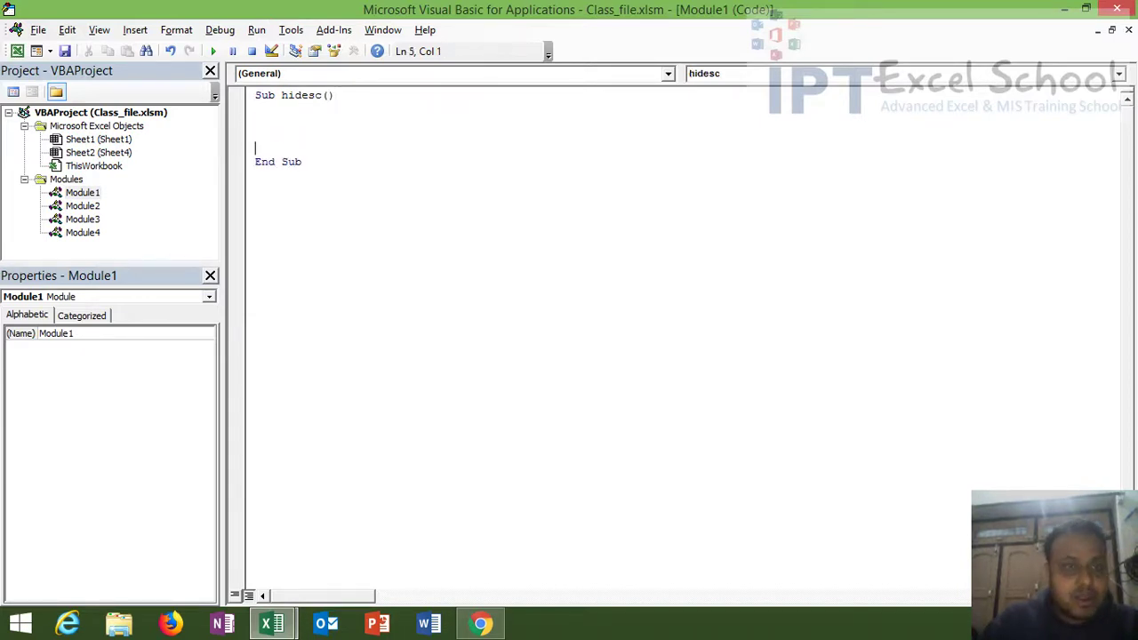
{"action": "key", "text": "Return"}
{"action": "key", "text": "Up"}
{"action": "key", "text": "alt+F11"}
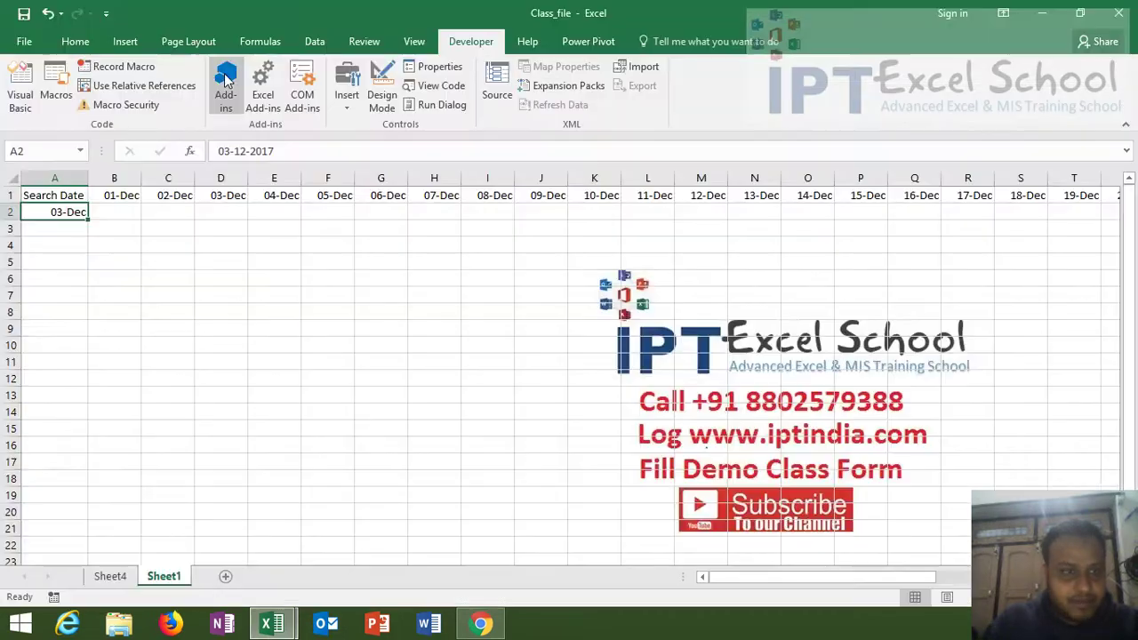
{"action": "key", "text": "Up"}
{"action": "key", "text": "Right"}
- Declare r As Date, k As Range and p As Range, and begin the Set k line
{"action": "key", "text": "alt+F11"}
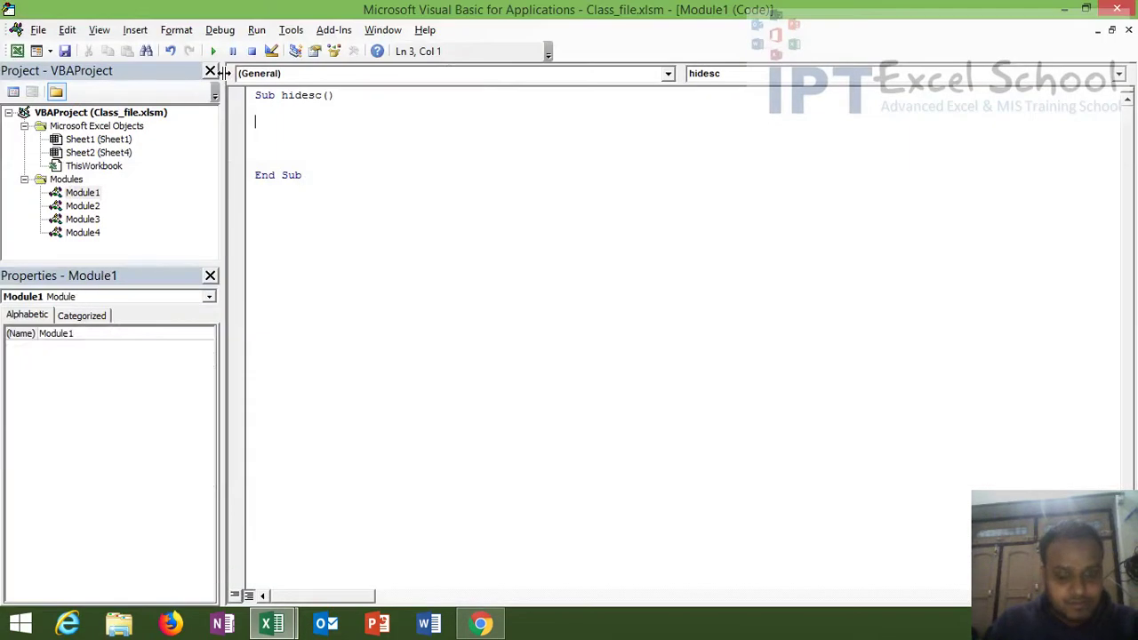
{"action": "type", "text": "dim r as "}
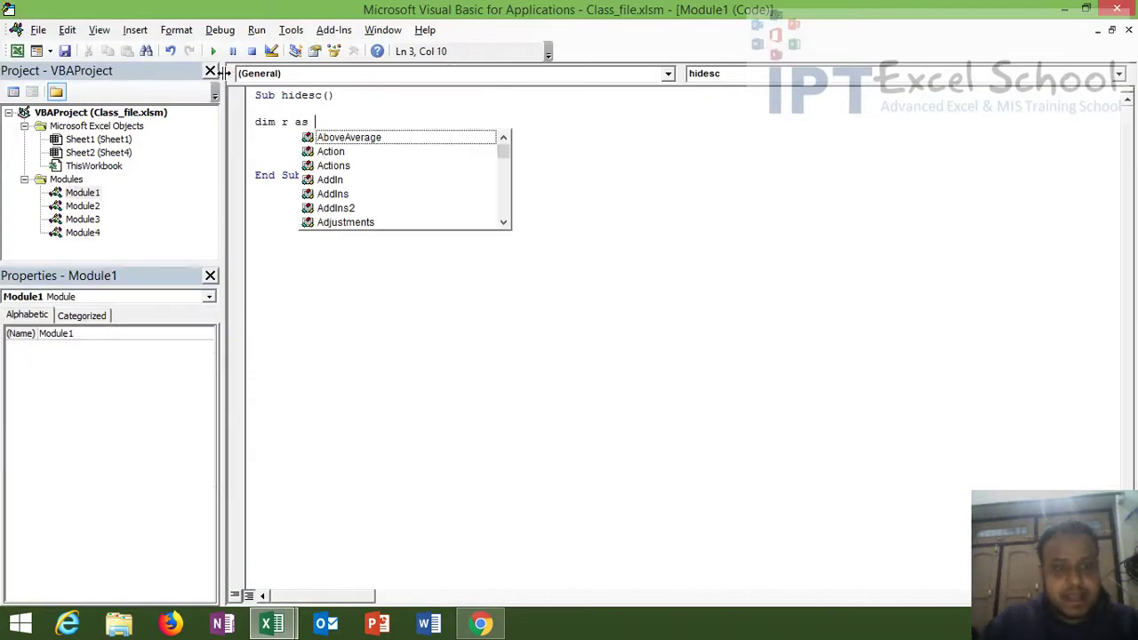
{"action": "type", "text": "dat"}
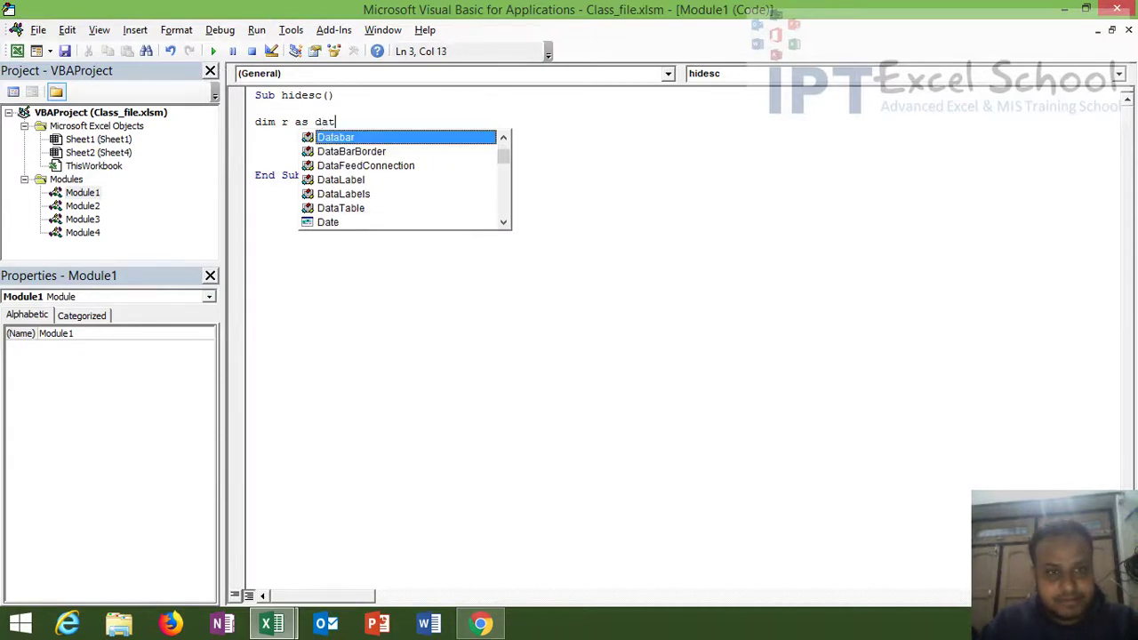
{"action": "type", "text": "e"}
{"action": "key", "text": "Return"}
{"action": "type", "text": "d"}
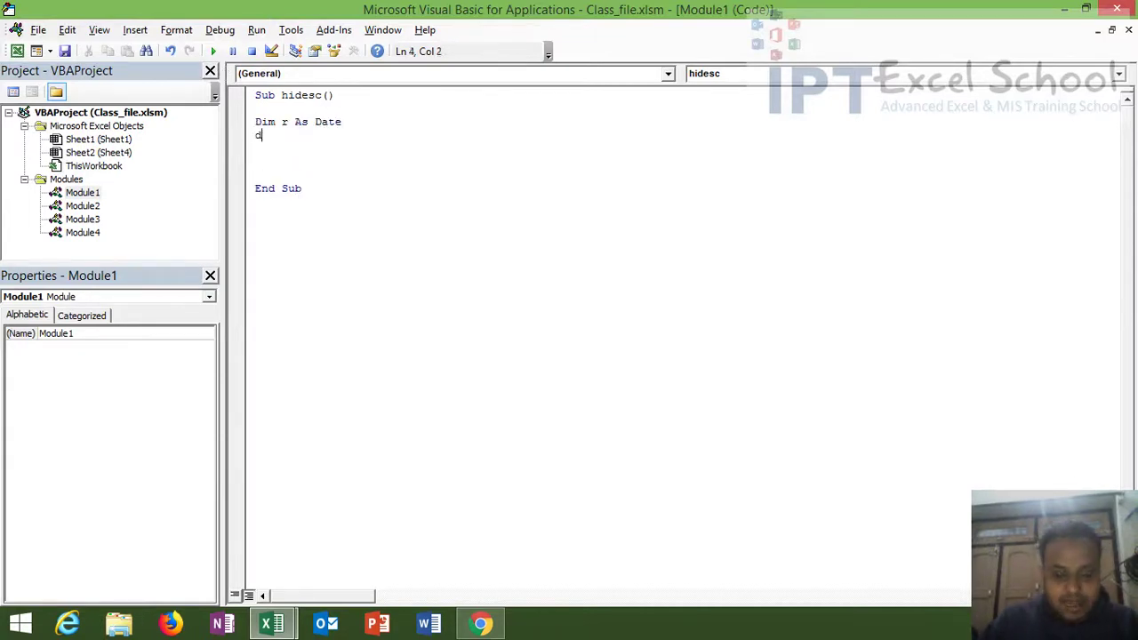
{"action": "type", "text": "im k as ra"}
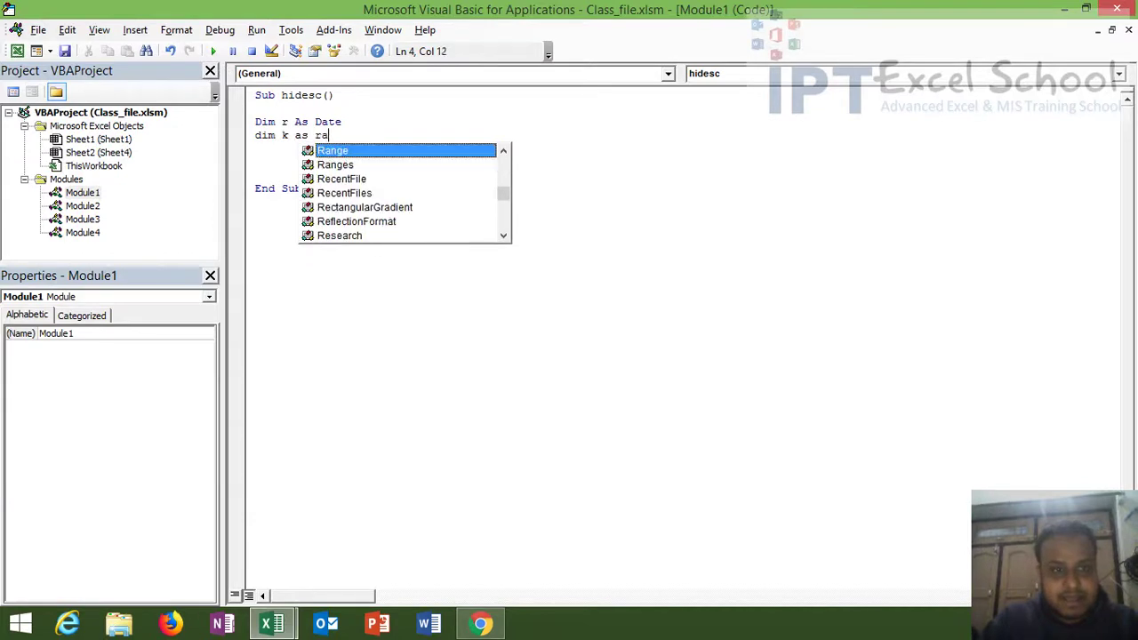
{"action": "key", "text": "Tab"}
{"action": "key", "text": "Return"}
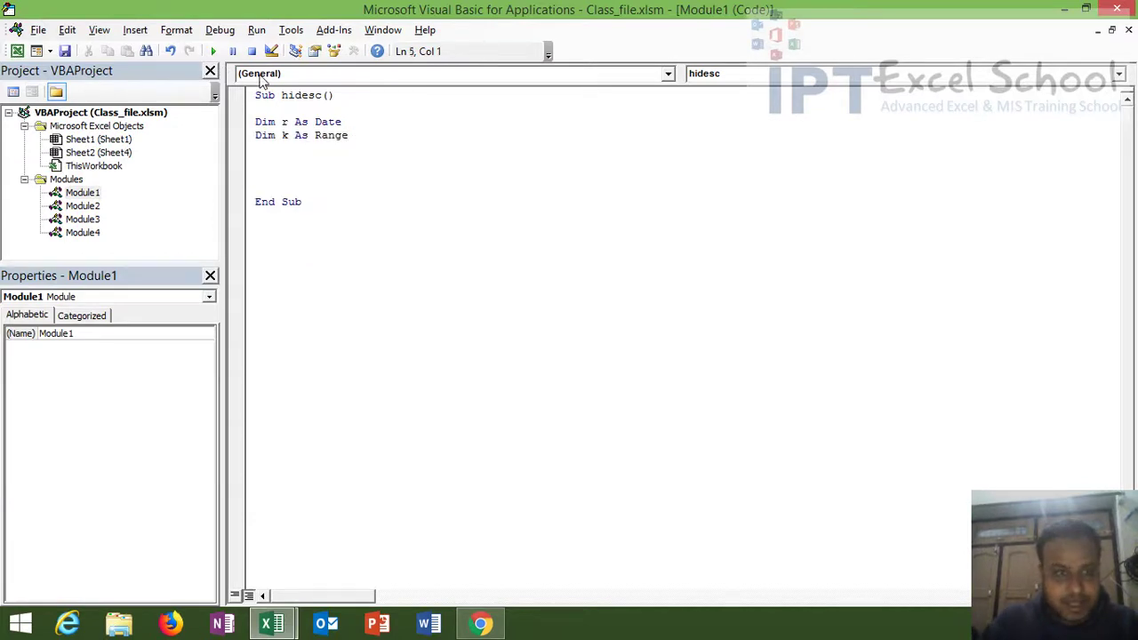
{"action": "type", "text": "dim "}
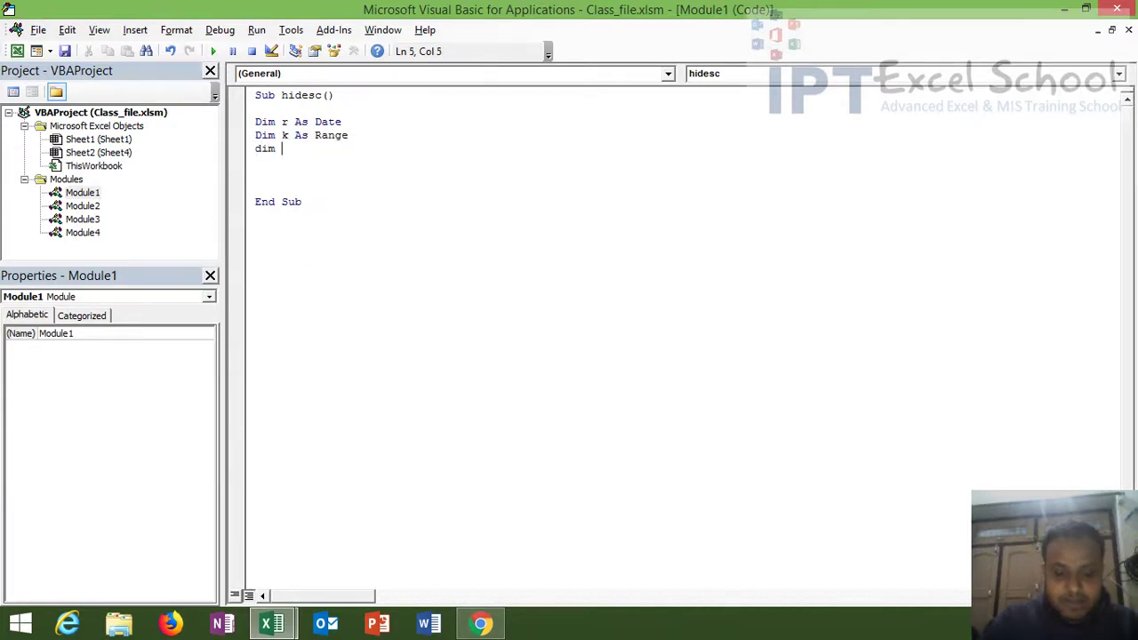
{"action": "type", "text": "p as ra"}
{"action": "key", "text": "Return"}
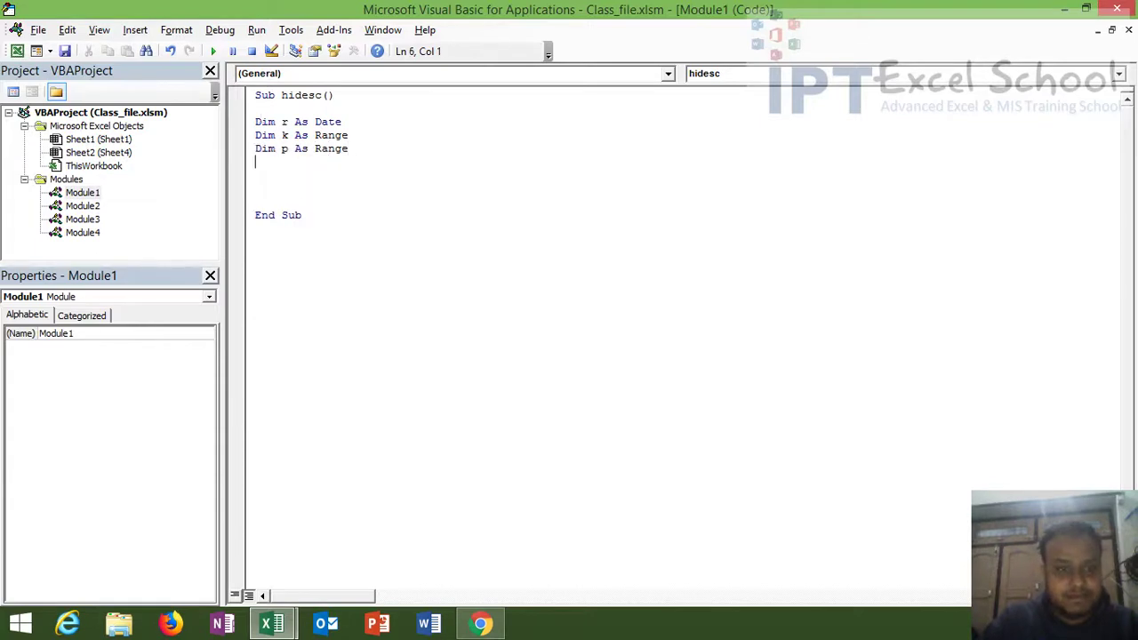
{"action": "key", "text": "Return"}
{"action": "type", "text": "set k "}
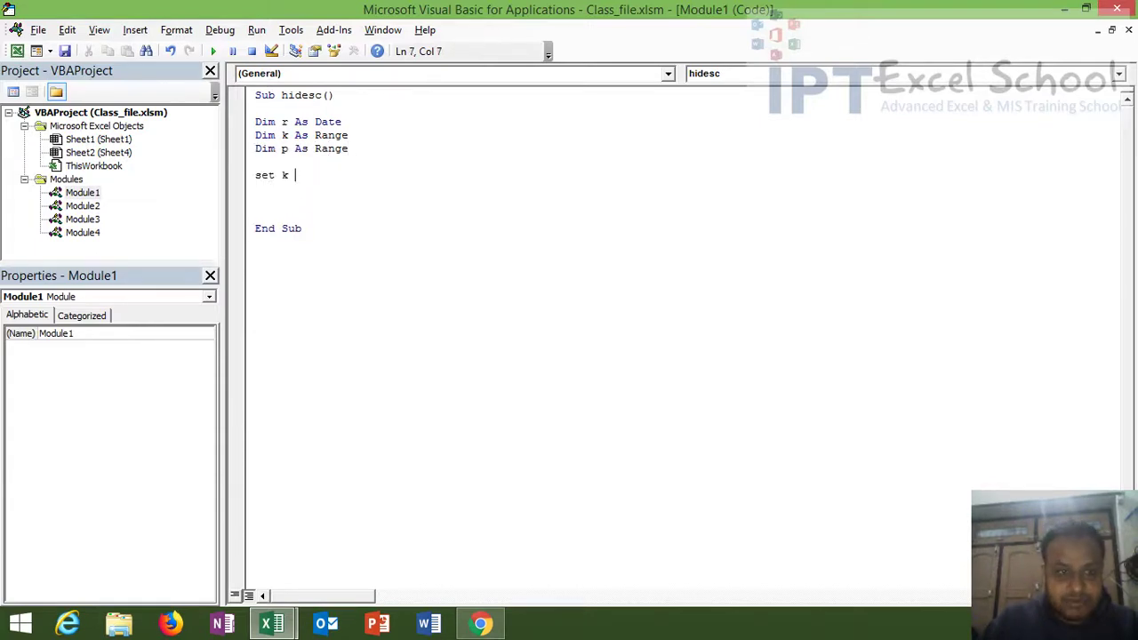
{"action": "type", "text": "= range"}
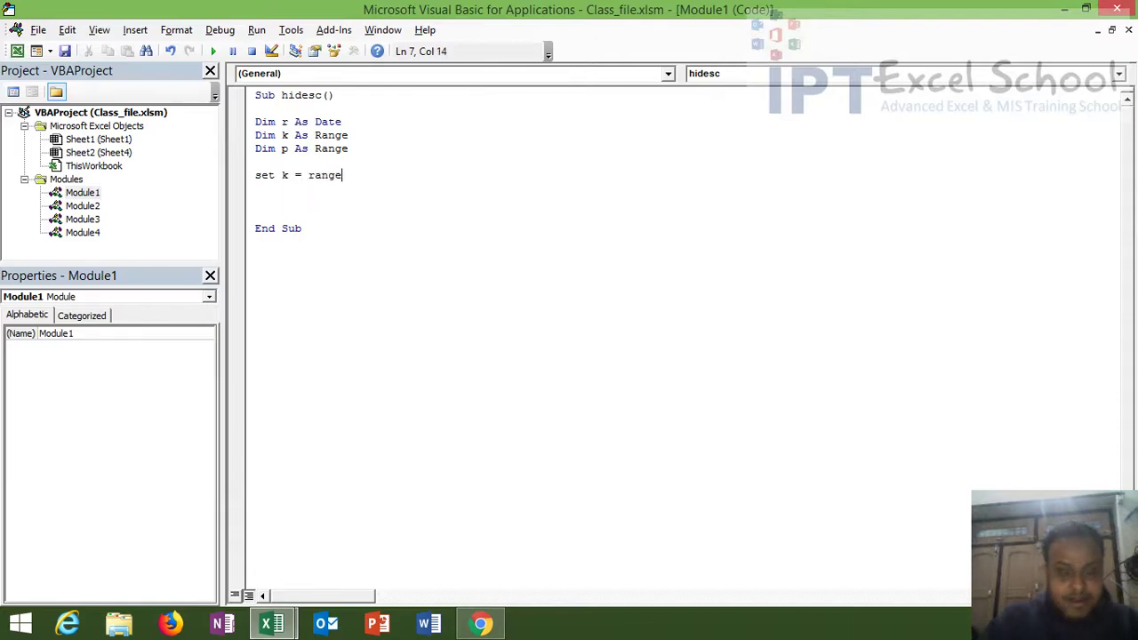
{"action": "type", "text": "("}
- Complete Set k = Range("B1", Range("XFD1").End(xlToLeft)) in hidesc
{"action": "key", "text": "alt+F11"}
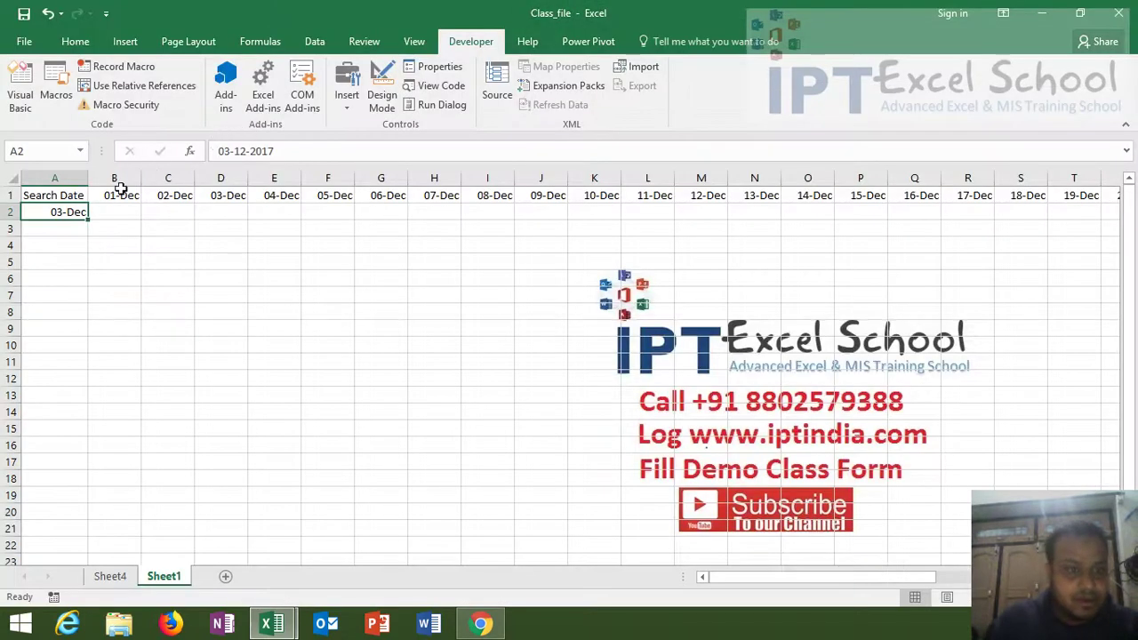
{"action": "key", "text": "alt+F11"}
{"action": "type", "text": "\""}
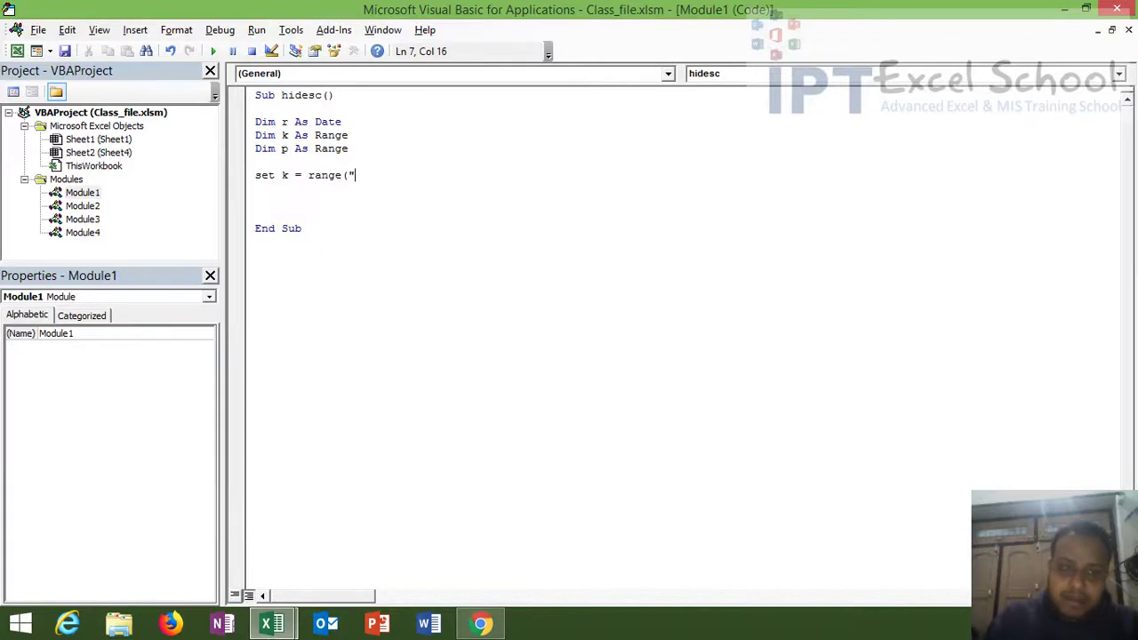
{"action": "type", "text": "B2\""}
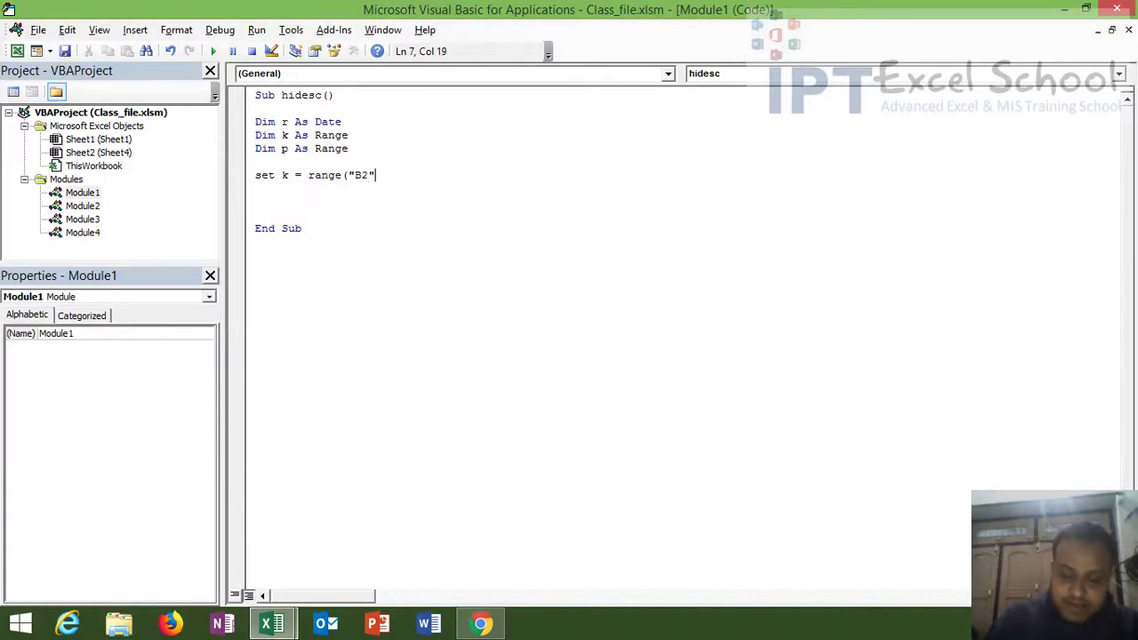
{"action": "type", "text": ")."}
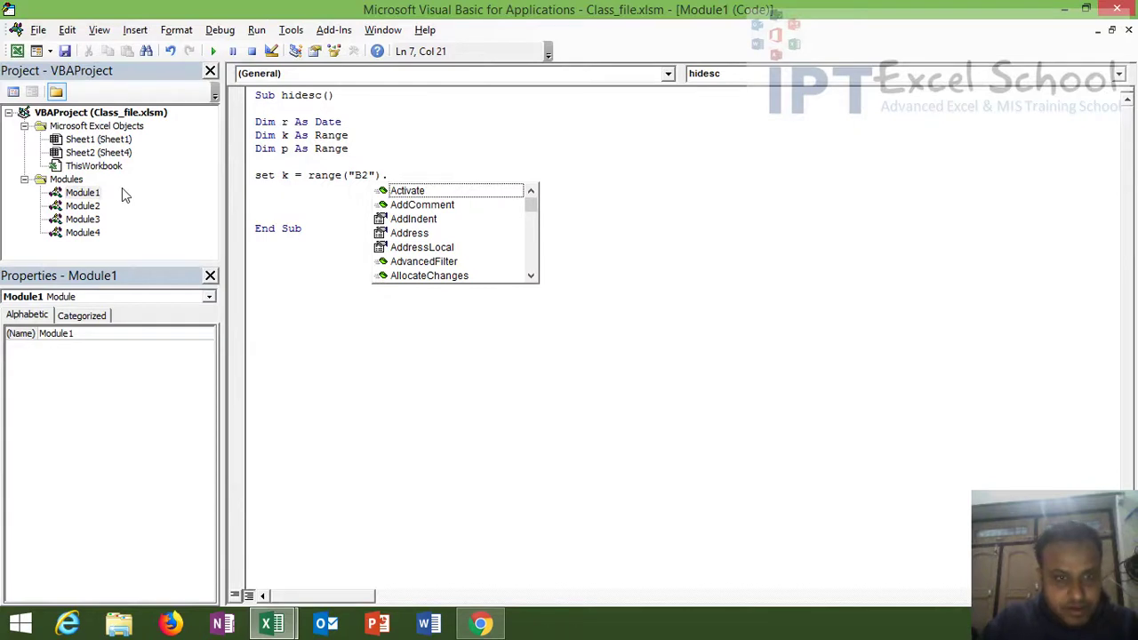
{"action": "key", "text": "BackSpace"}
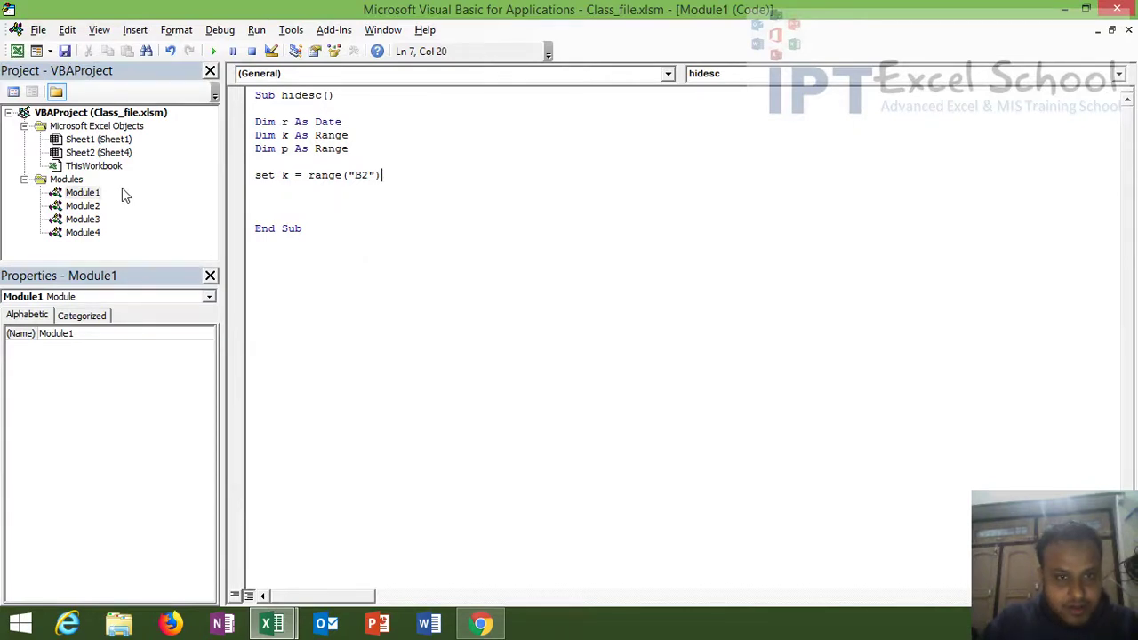
{"action": "key", "text": "BackSpace"}
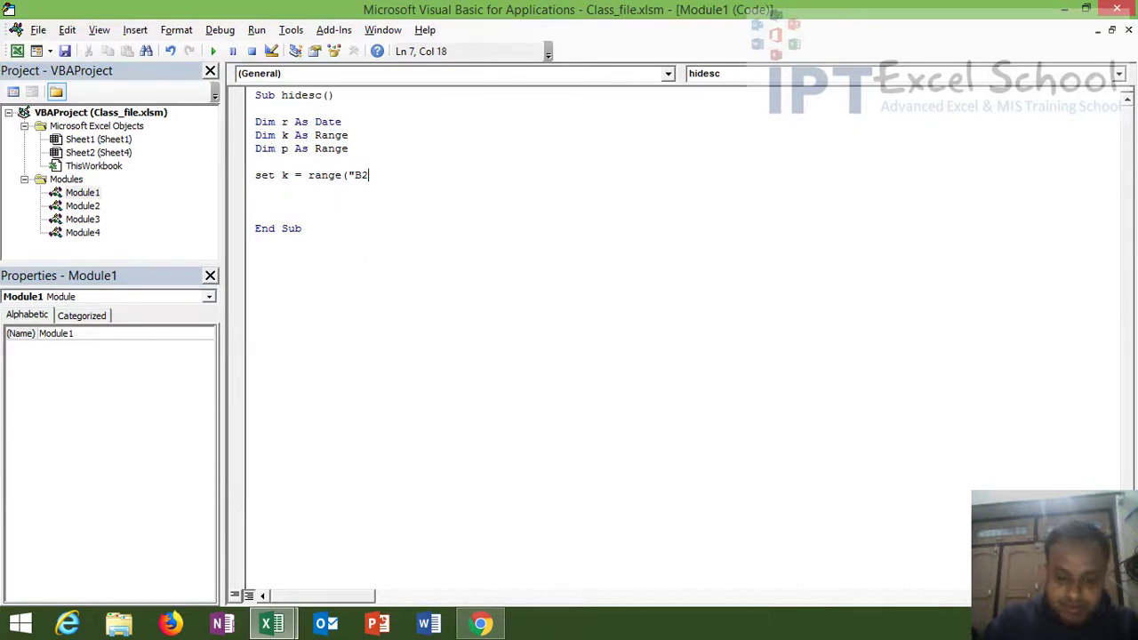
{"action": "type", "text": "\",r"}
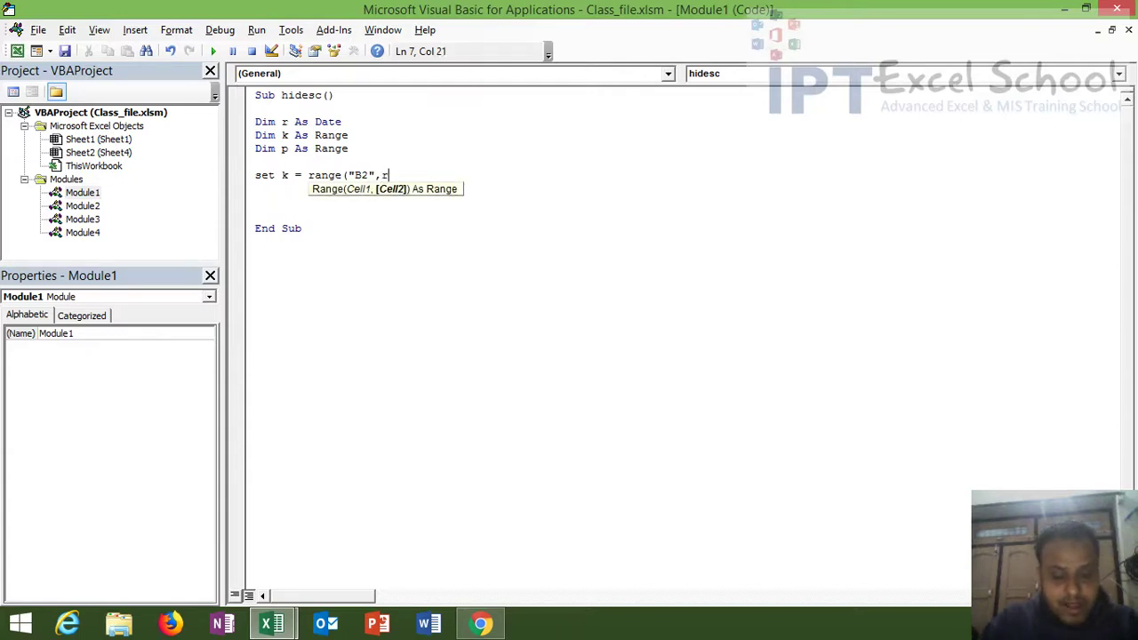
{"action": "type", "text": "ange("}
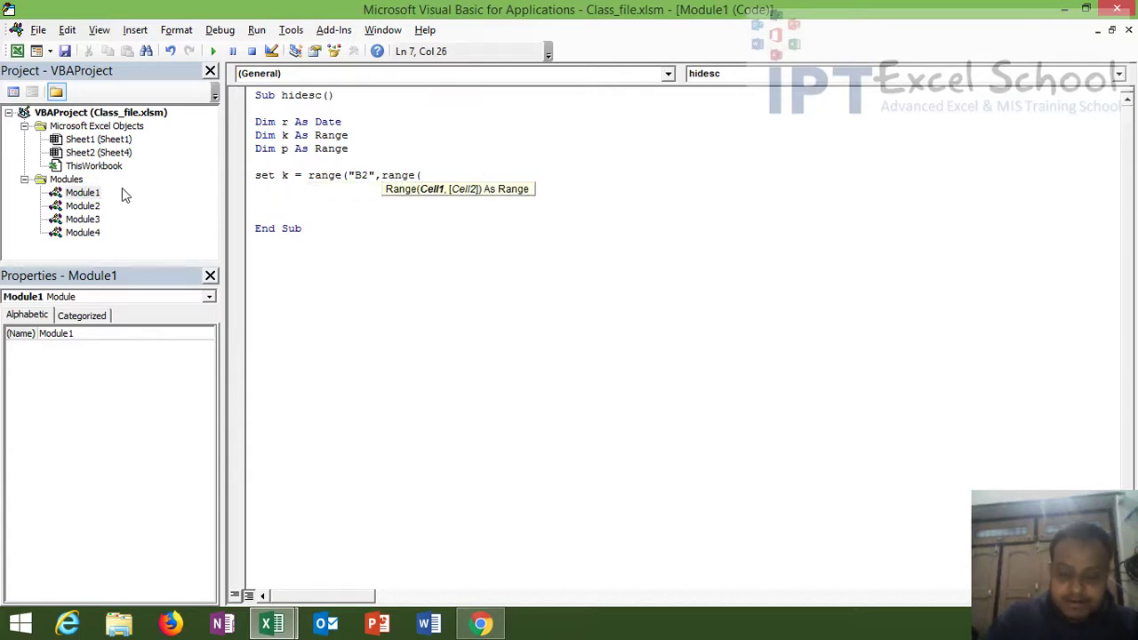
{"action": "type", "text": "\"A"}
{"action": "key", "text": "BackSpace"}
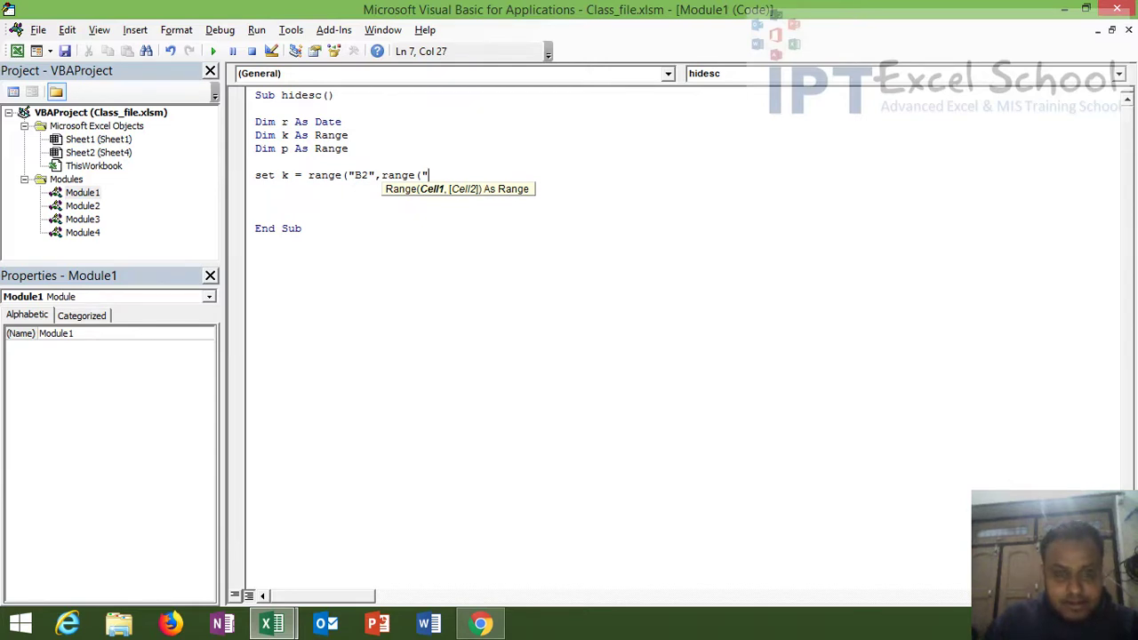
{"action": "type", "text": "X"}
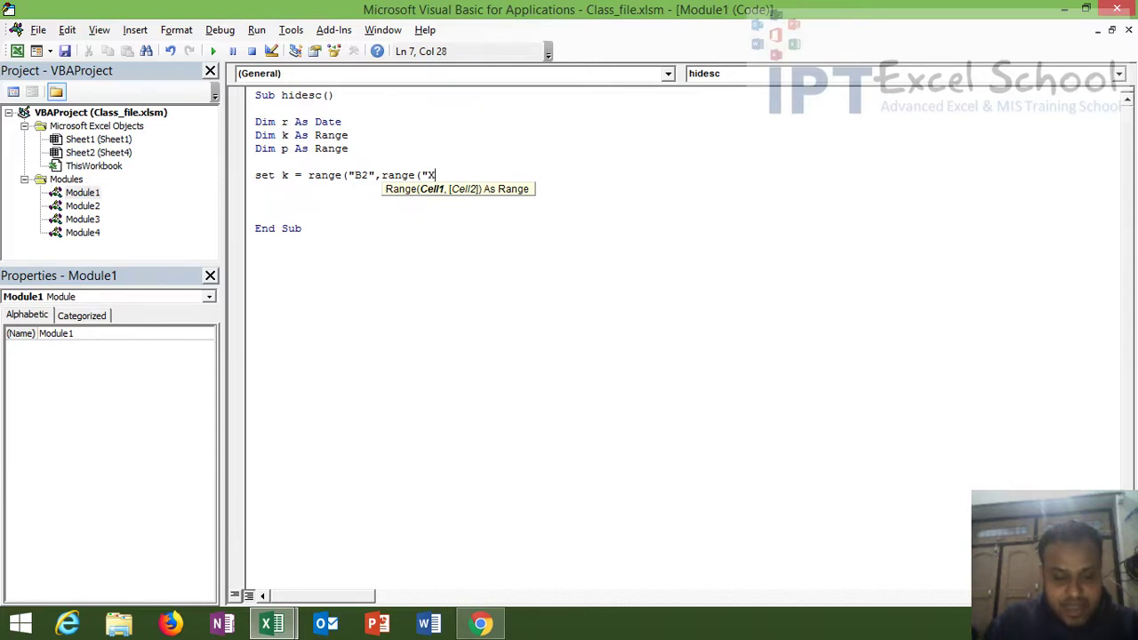
{"action": "type", "text": "FD1\""}
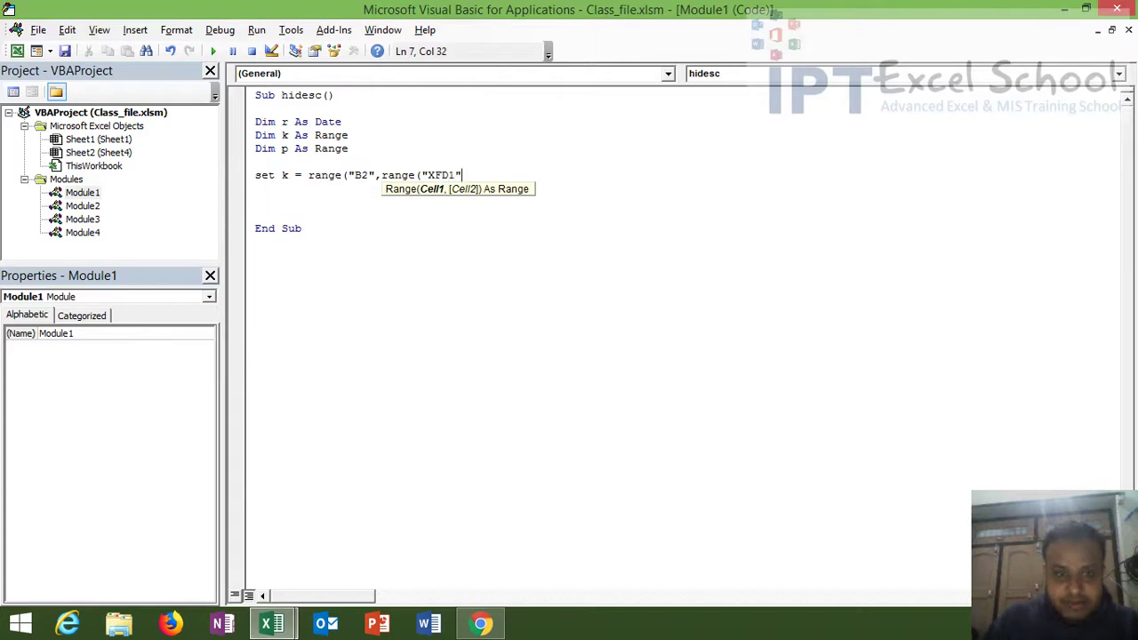
{"action": "left_click", "coordinate": [367, 176]}
{"action": "key", "text": "BackSpace"}
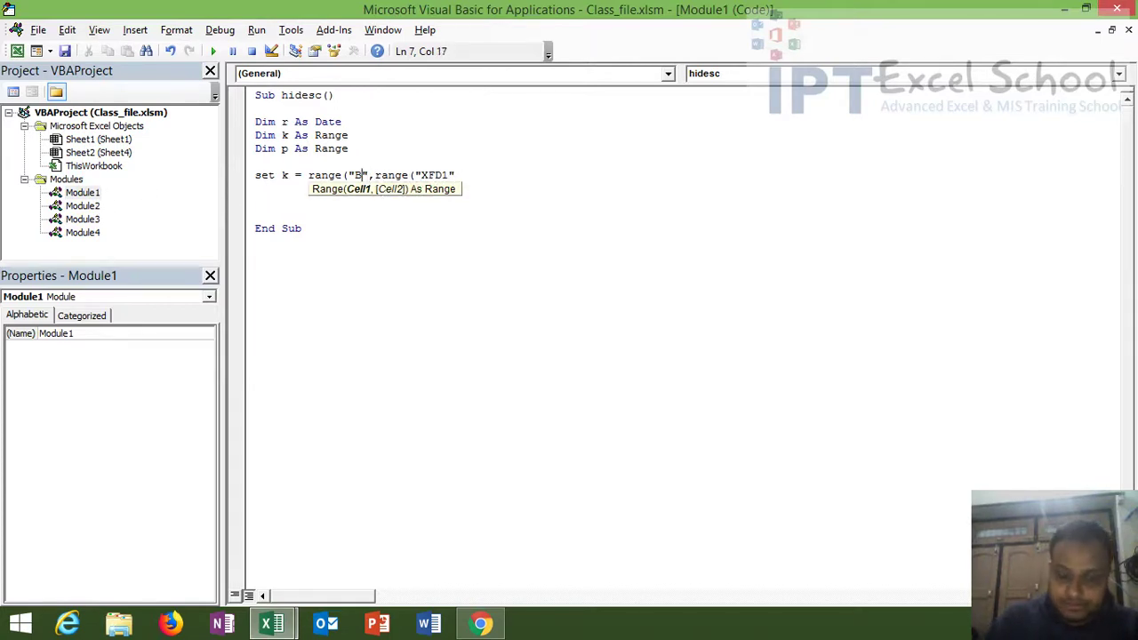
{"action": "type", "text": "1"}
{"action": "left_click", "coordinate": [473, 174]}
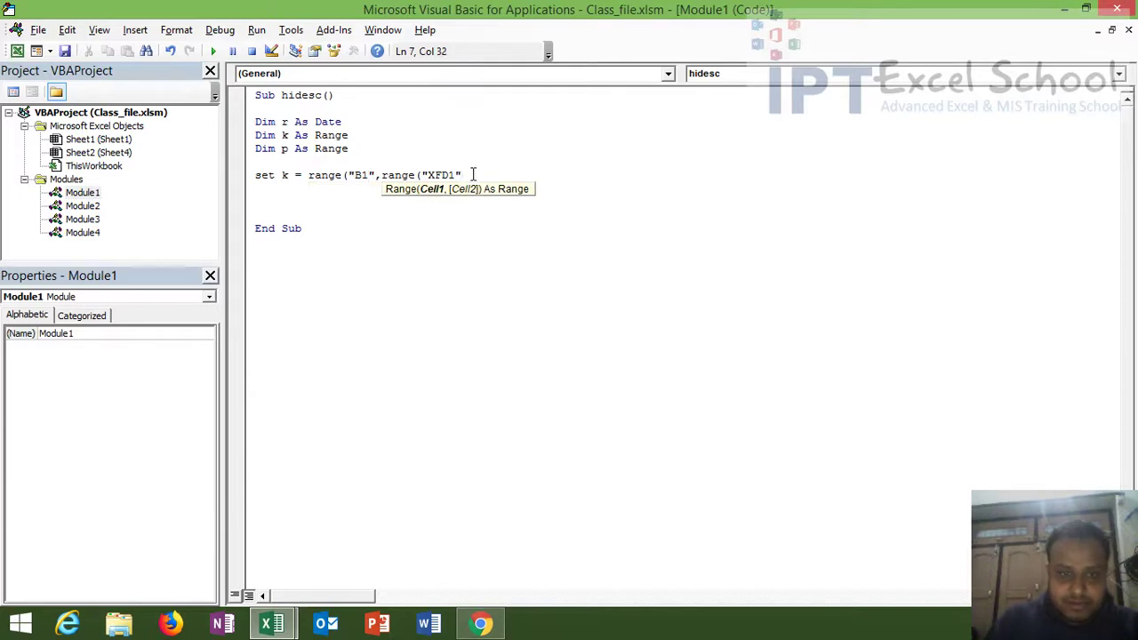
{"action": "type", "text": ").e"}
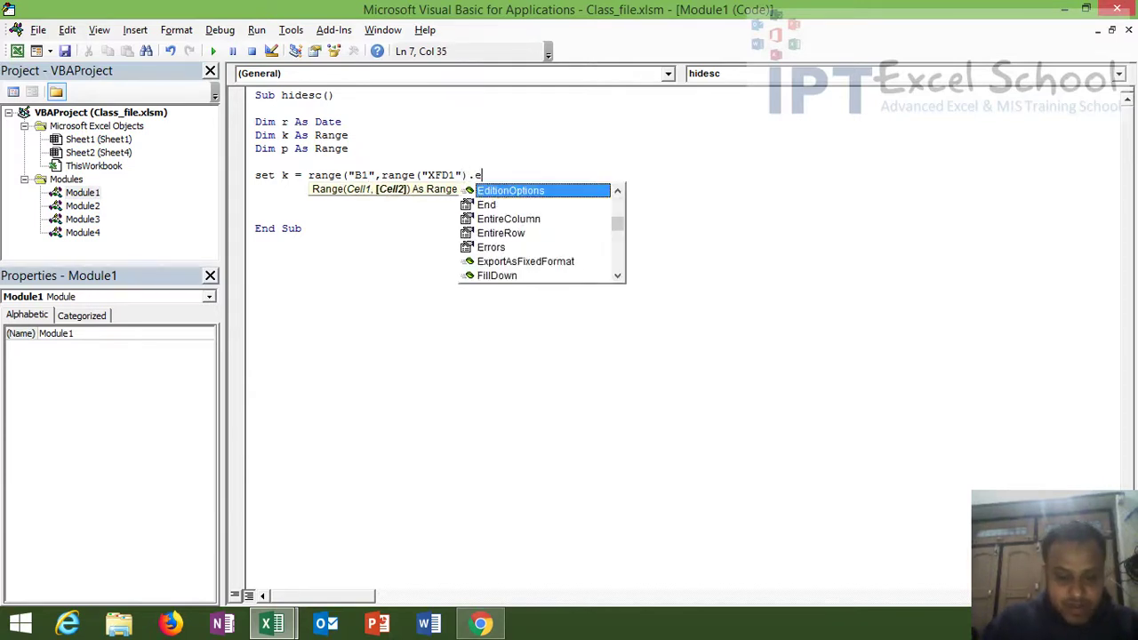
{"action": "type", "text": "nd("}
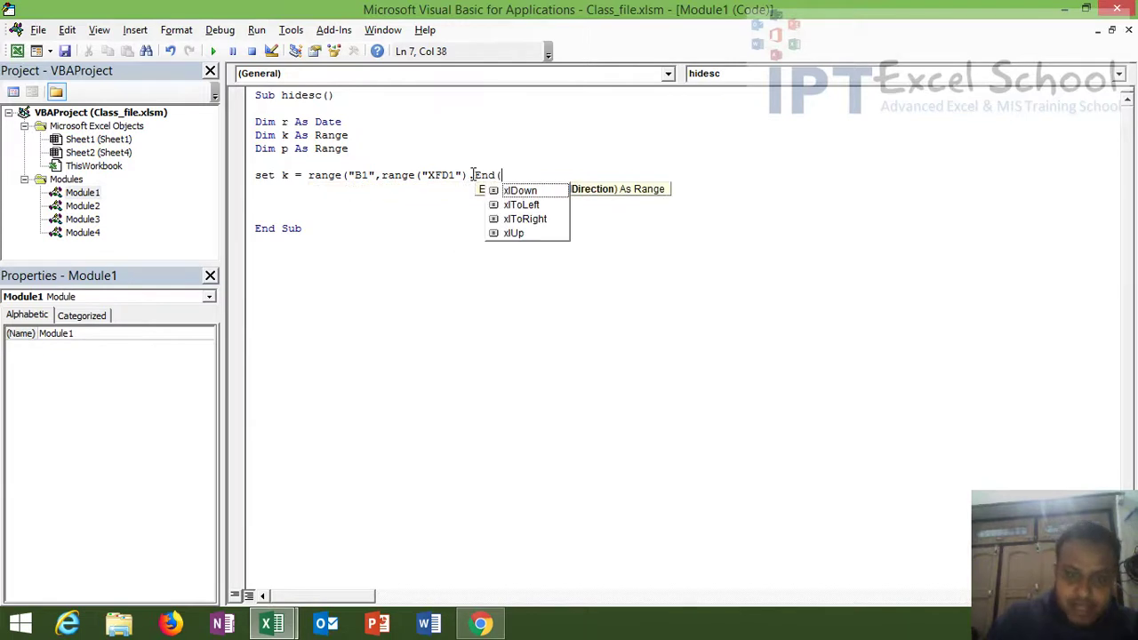
{"action": "key", "text": "Down"}
{"action": "key", "text": "Down"}
{"action": "key", "text": "Up"}
{"action": "key", "text": "Tab"}
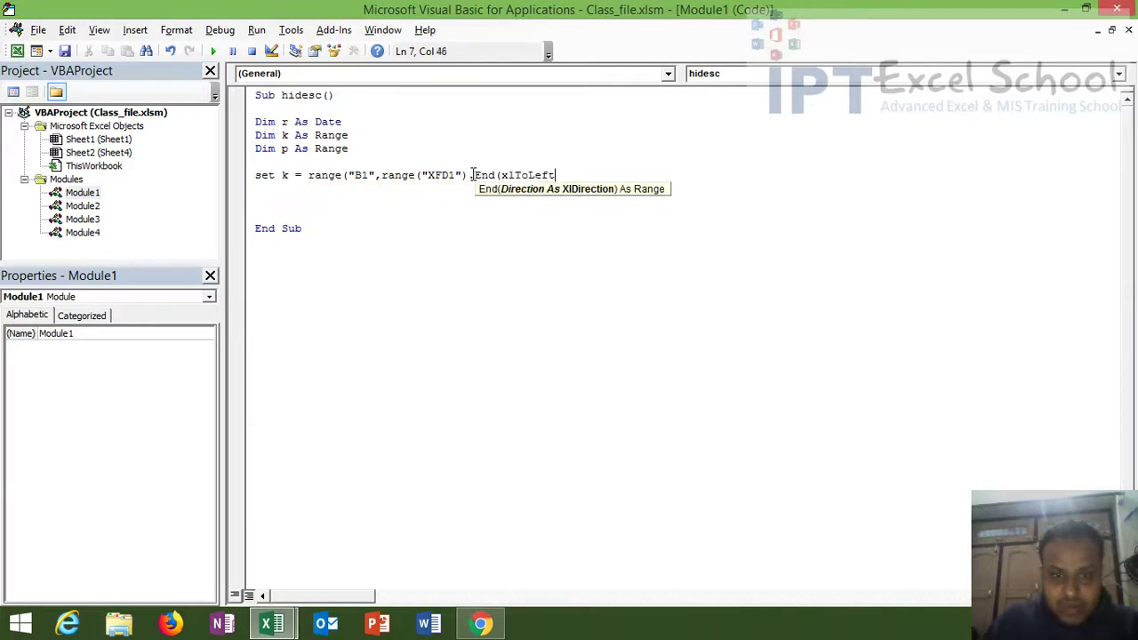
{"action": "type", "text": ")"}
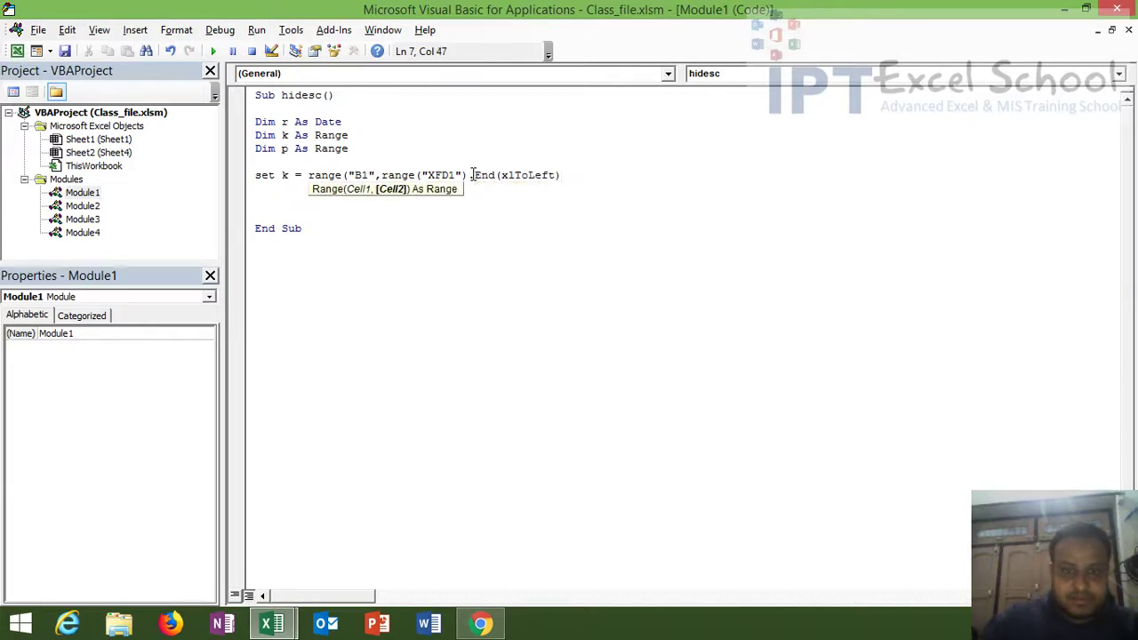
{"action": "type", "text": ")"}
{"action": "key", "text": "Return"}
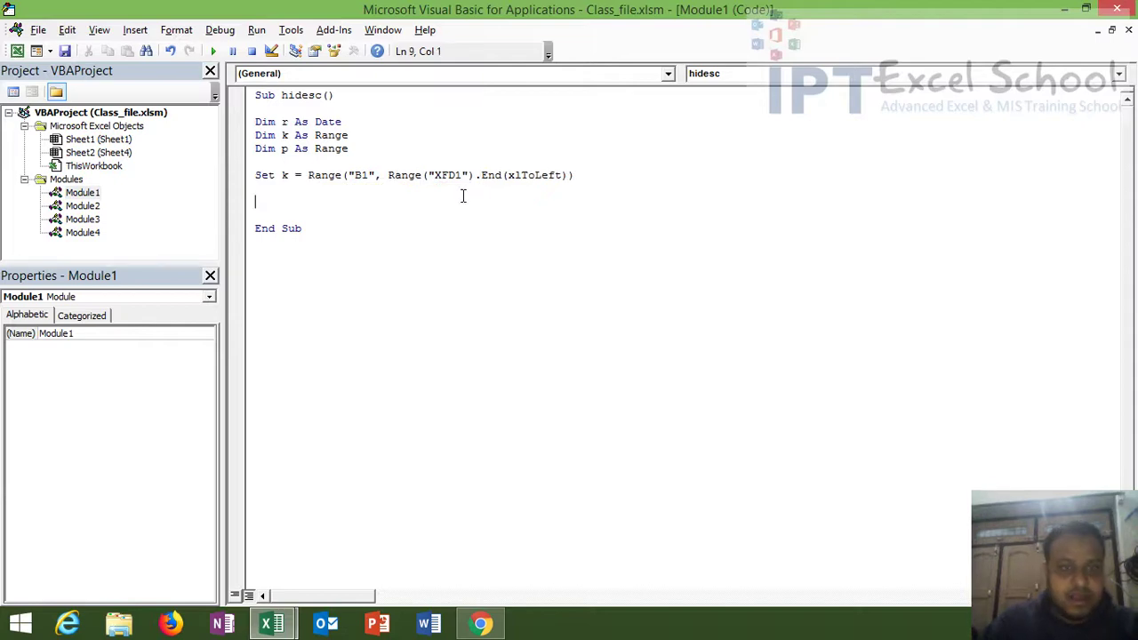
- Verify in the sheet that XFD1 End-left reaches AF1, covering headers B1 to AF1
{"action": "key", "text": "alt+F11"}
{"action": "left_click", "coordinate": [218, 196]}
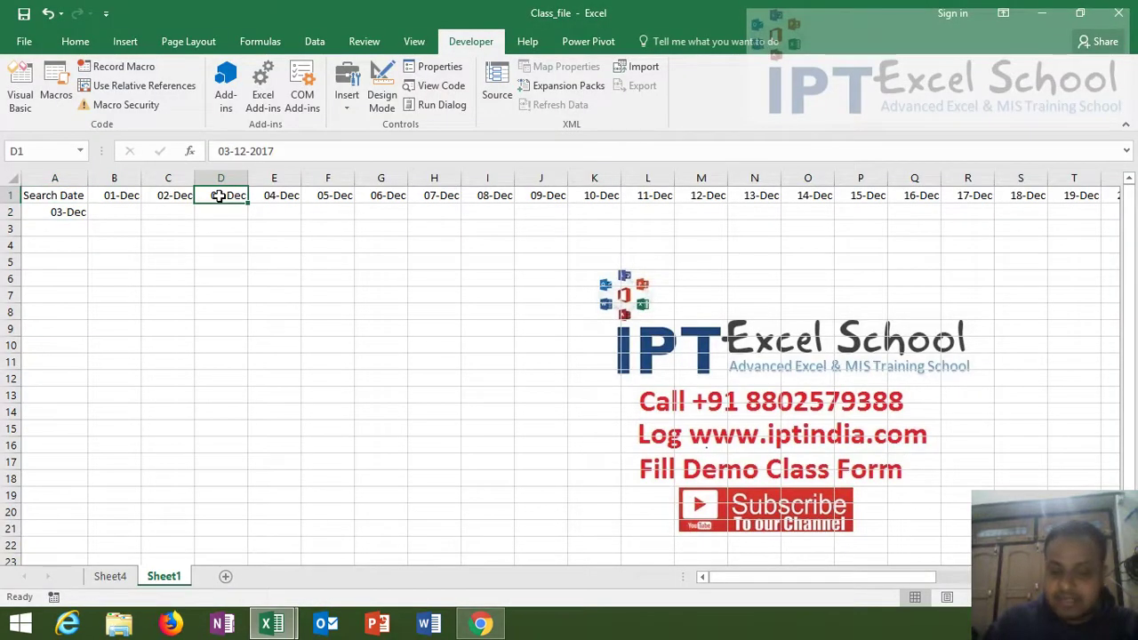
{"action": "key", "text": "ctrl+Down"}
{"action": "key", "text": "ctrl+Right"}
{"action": "key", "text": "ctrl+Up"}
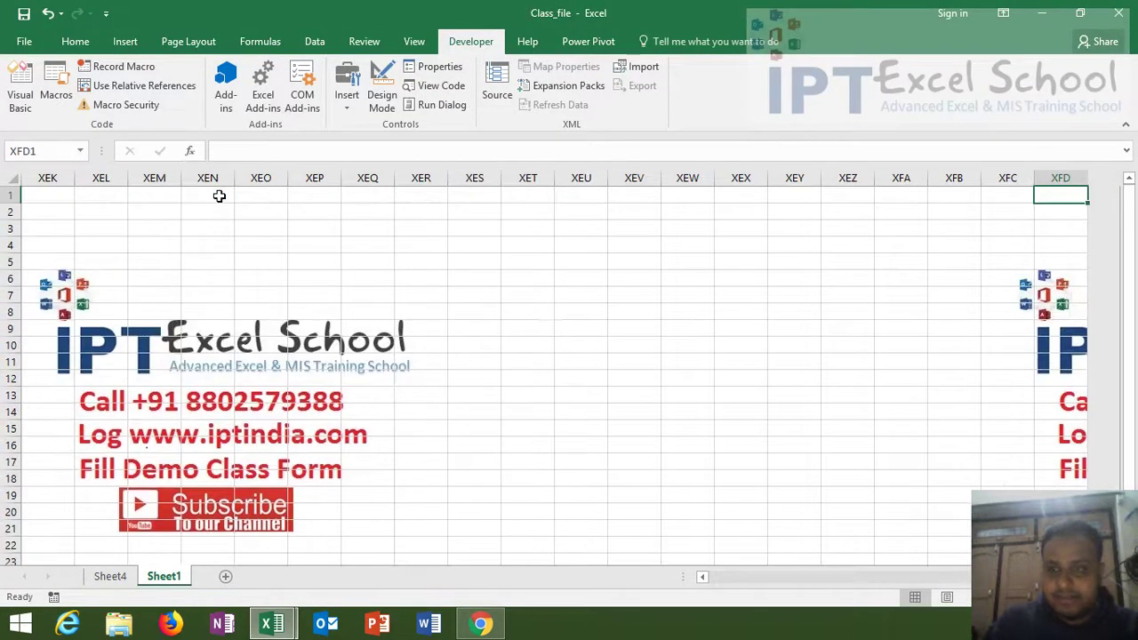
{"action": "key", "text": "ctrl+Left"}
{"action": "key", "text": "ctrl+shift+Left"}
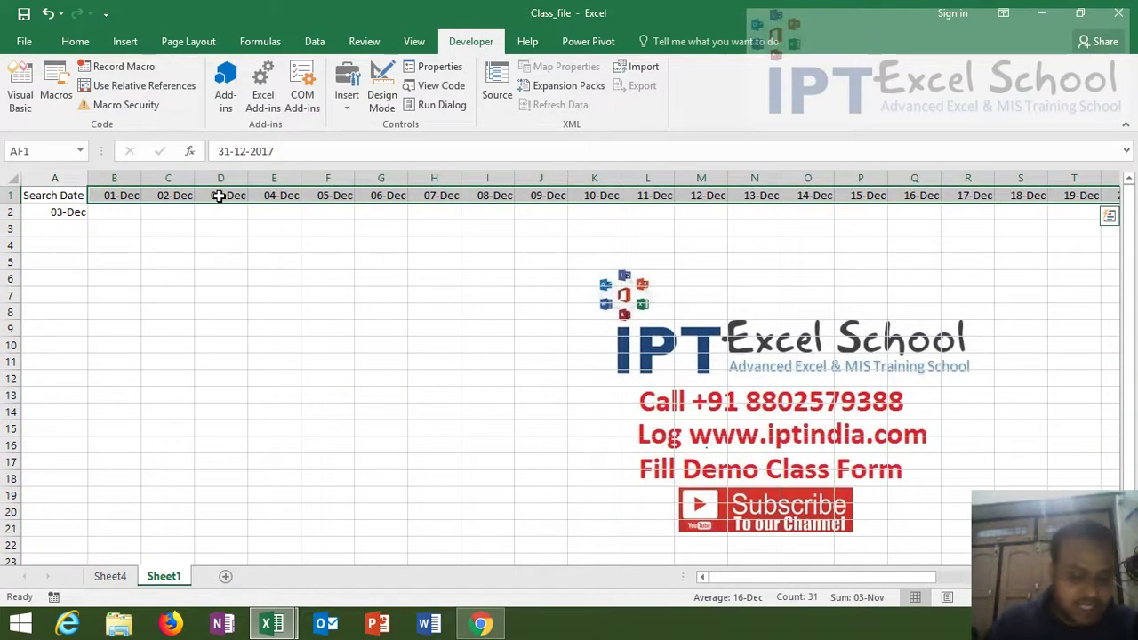
{"action": "key", "text": "alt+F11"}
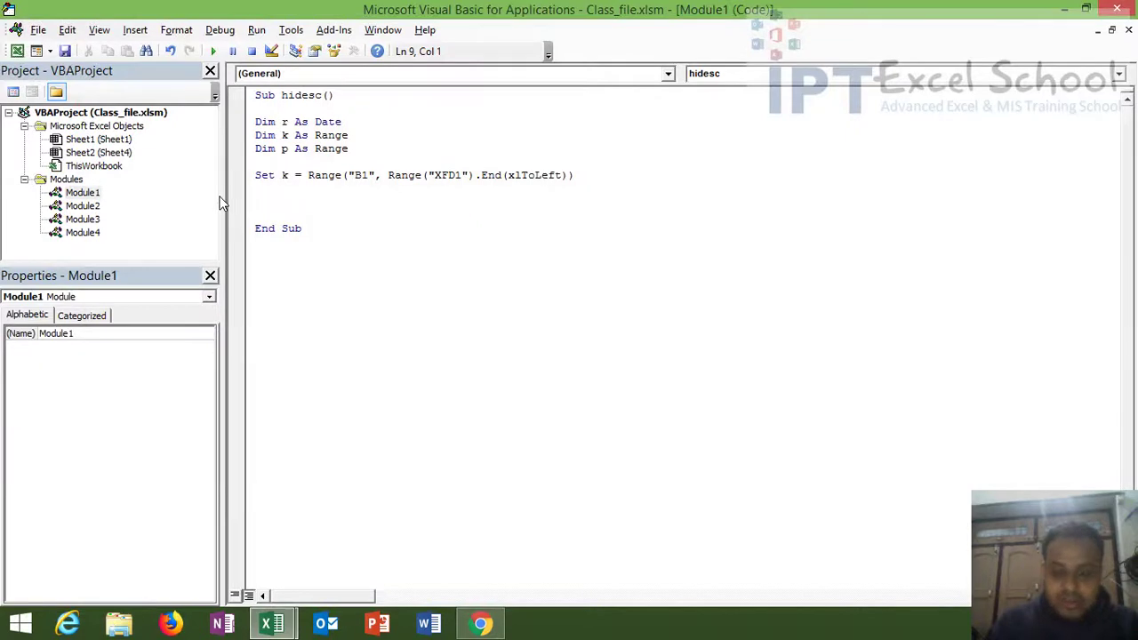
- Add the For Each p In k loop line and a blank line above Set k
{"action": "key", "text": "Return"}
{"action": "key", "text": "Up"}
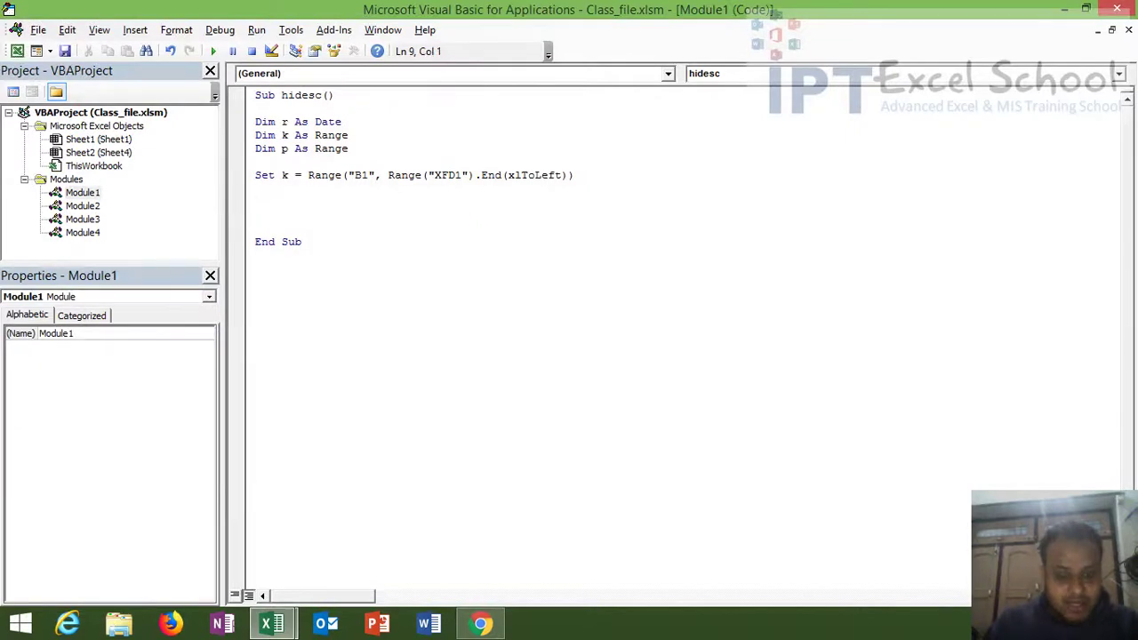
{"action": "type", "text": "for eac"}
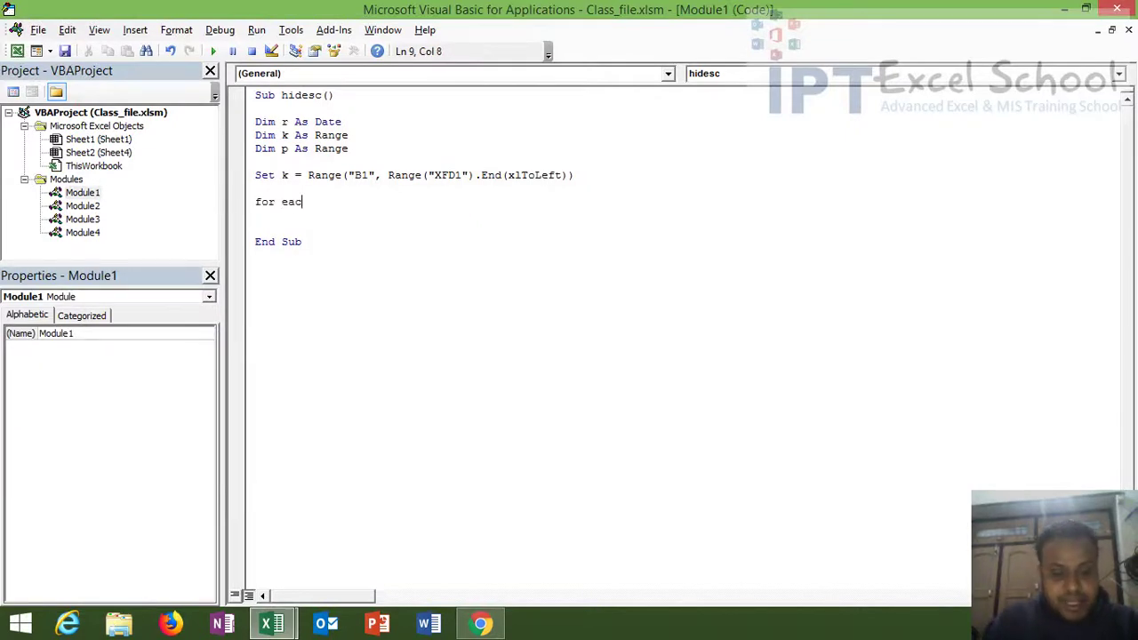
{"action": "type", "text": "h d"}
{"action": "key", "text": "BackSpace"}
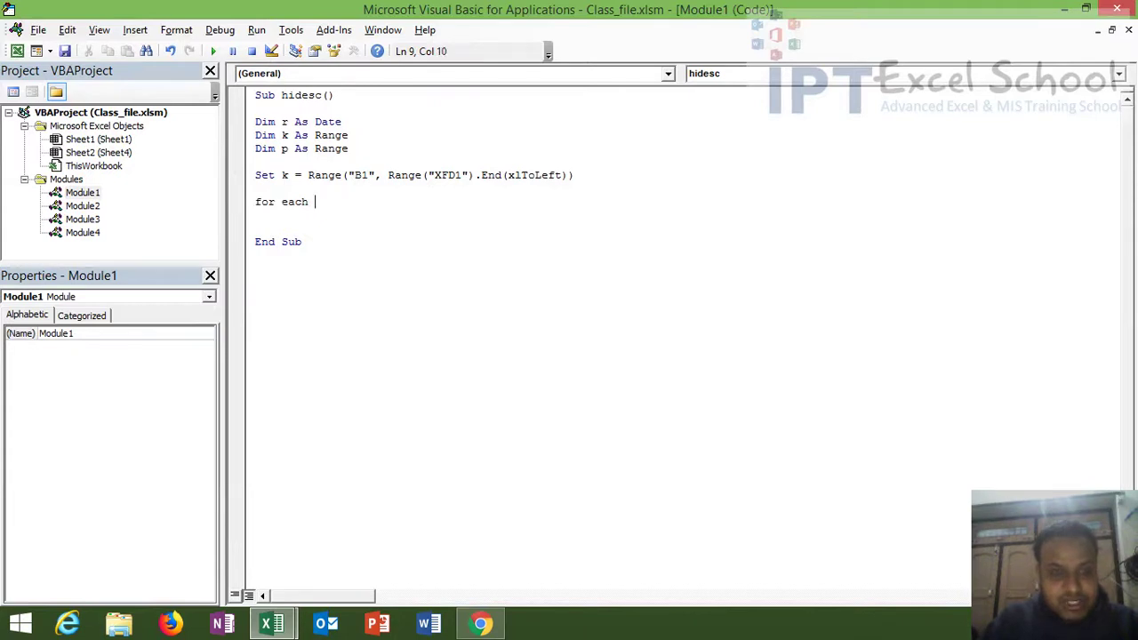
{"action": "type", "text": "p i"}
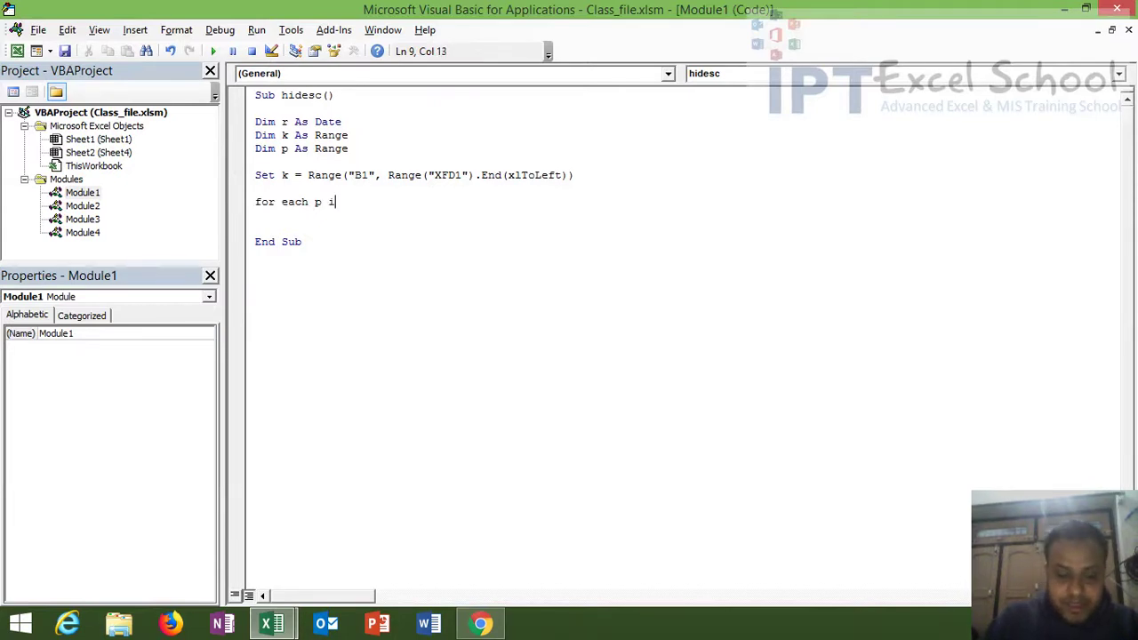
{"action": "type", "text": "nk"}
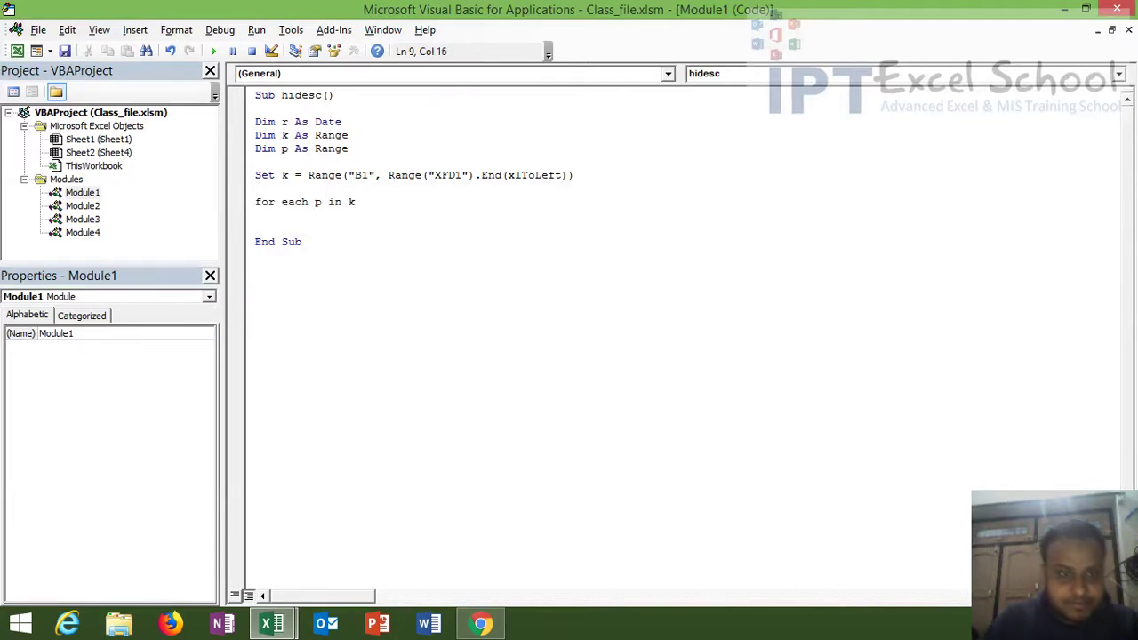
{"action": "key", "text": "Return"}
{"action": "left_click", "coordinate": [258, 162]}
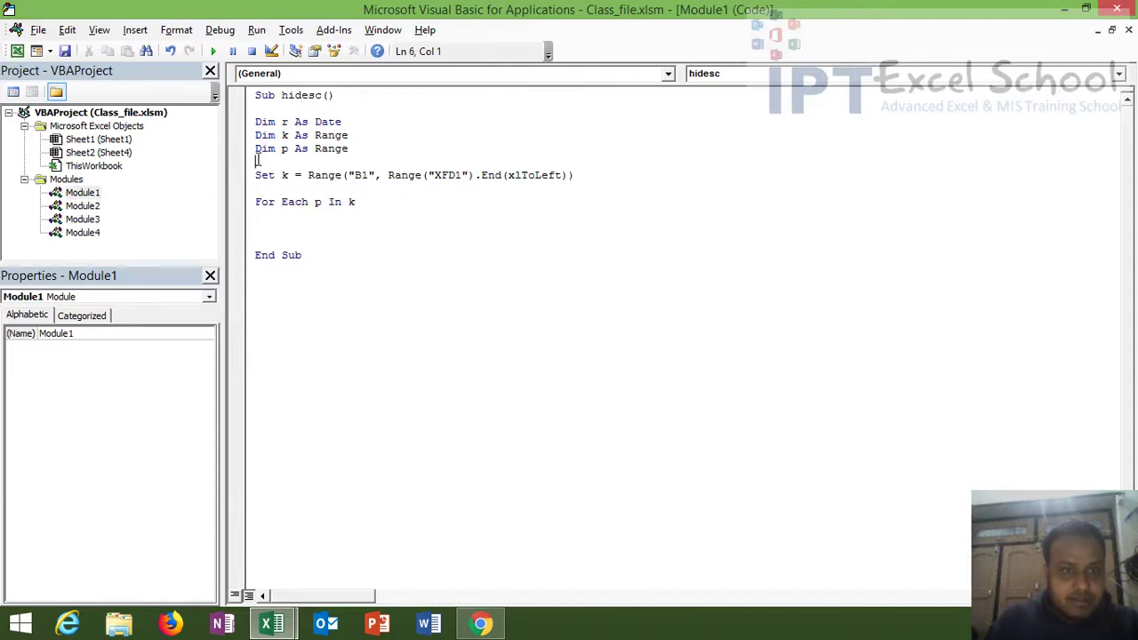
{"action": "key", "text": "Return"}
{"action": "key", "text": "alt+F11"}
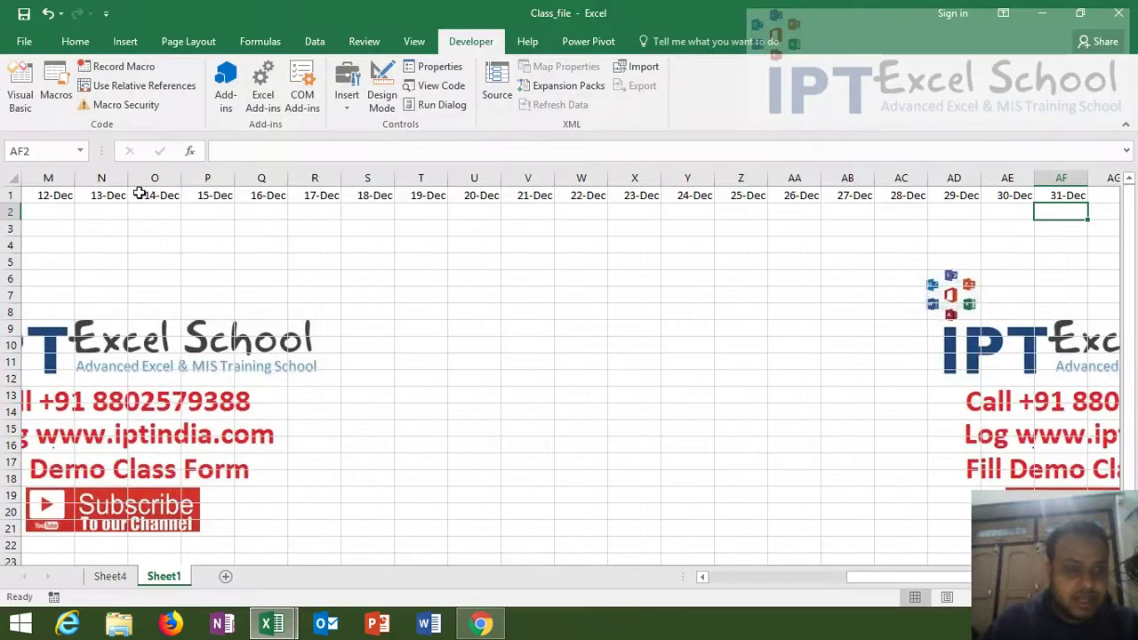
- Store the A2 search date in r with r = Range("A2").Value above Set k
{"action": "left_click", "coordinate": [104, 215]}
{"action": "key", "text": "Home"}
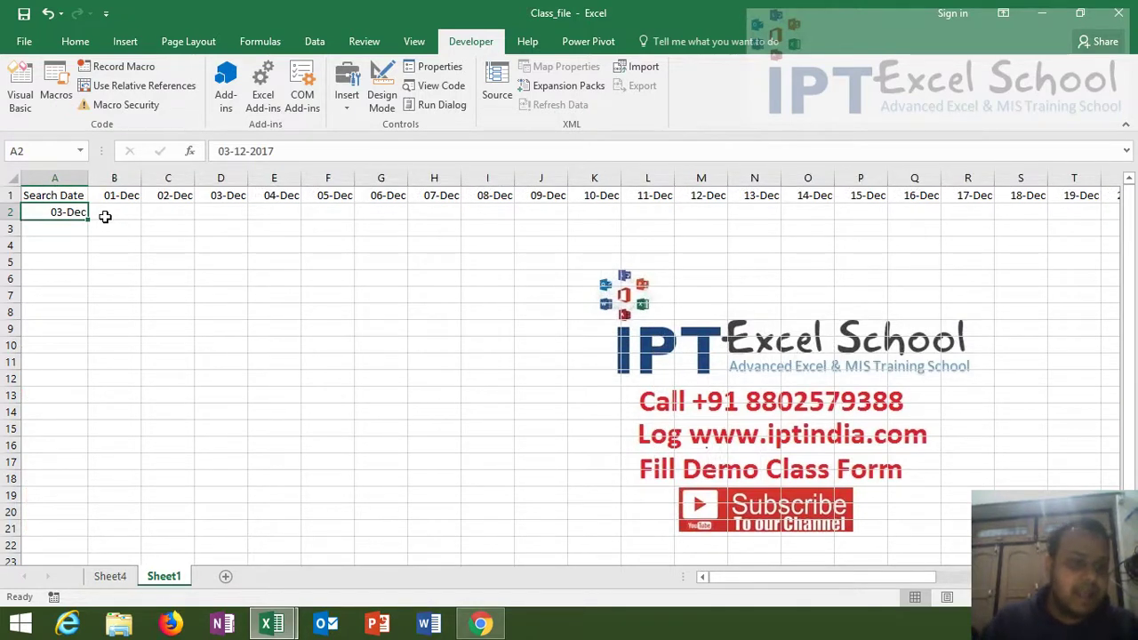
{"action": "key", "text": "alt+F11"}
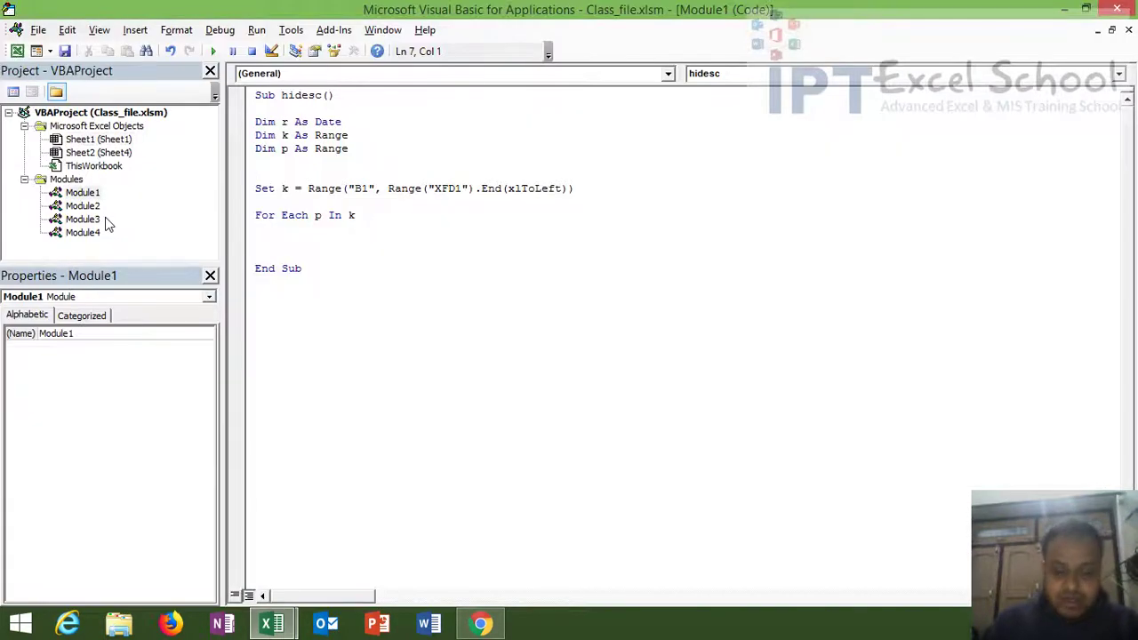
{"action": "key", "text": "Return"}
{"action": "type", "text": "r=r"}
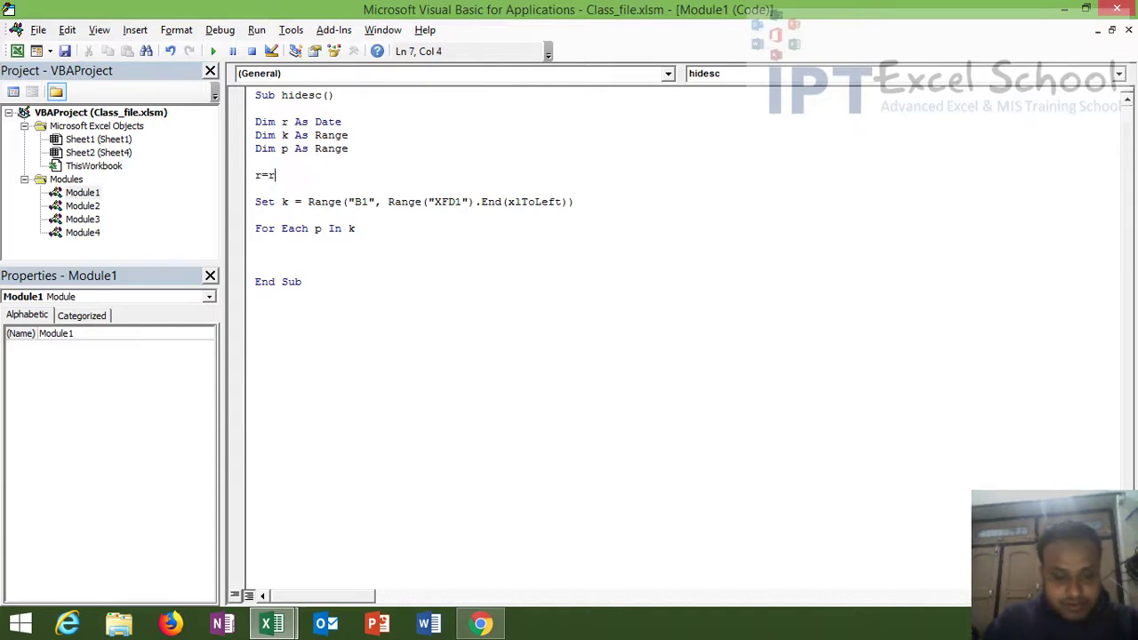
{"action": "type", "text": "ange(\""}
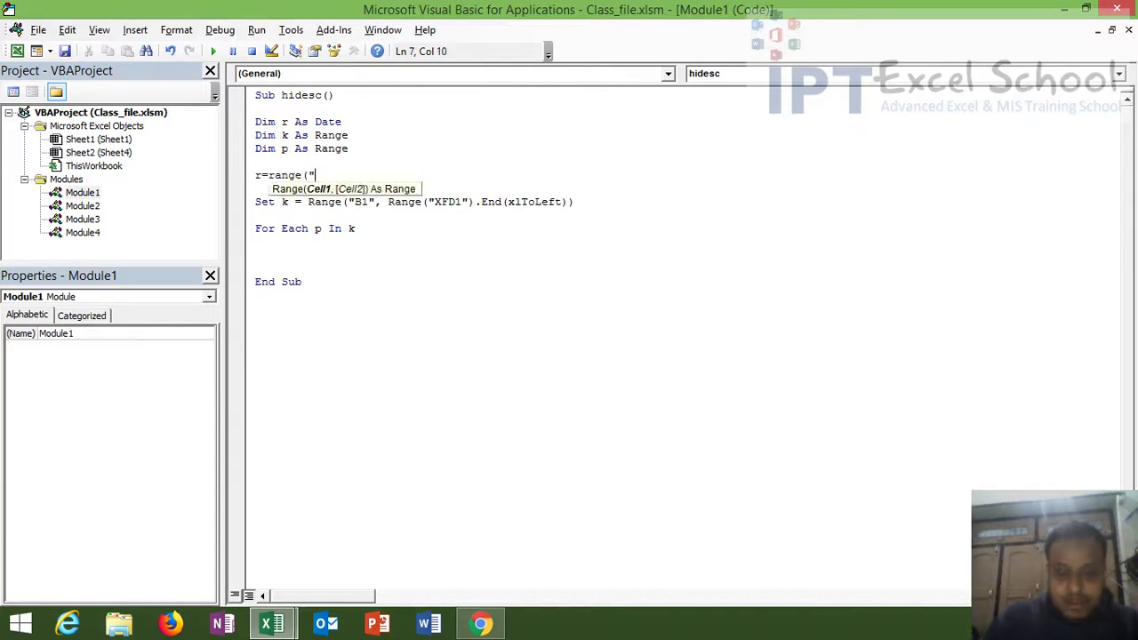
{"action": "type", "text": "A2"}
{"action": "type", "text": ")"}
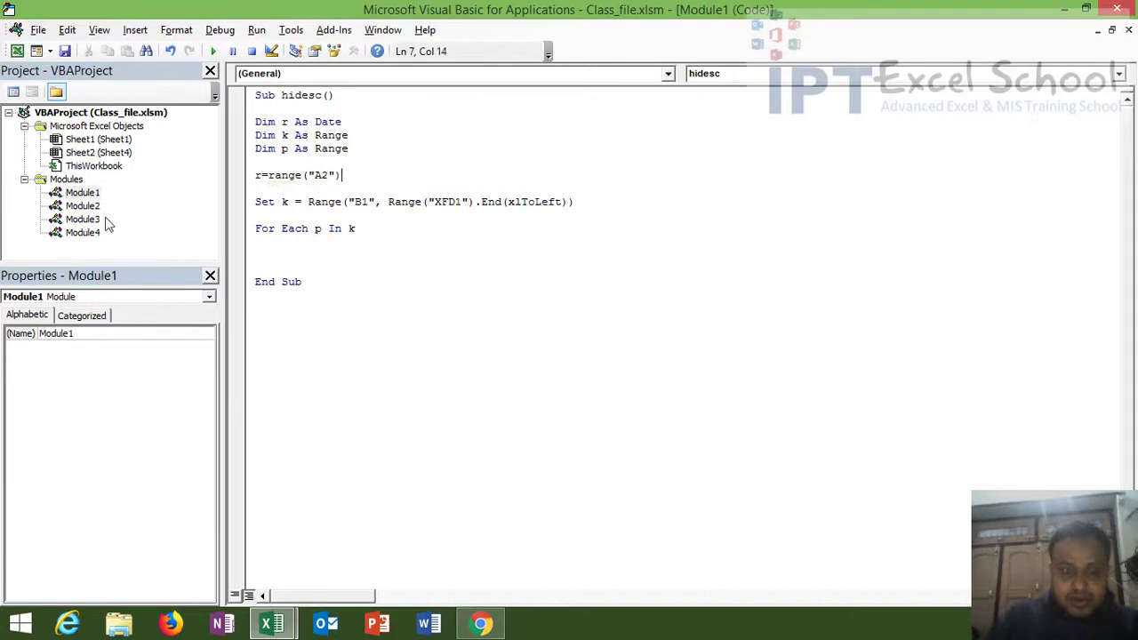
{"action": "type", "text": ".value"}
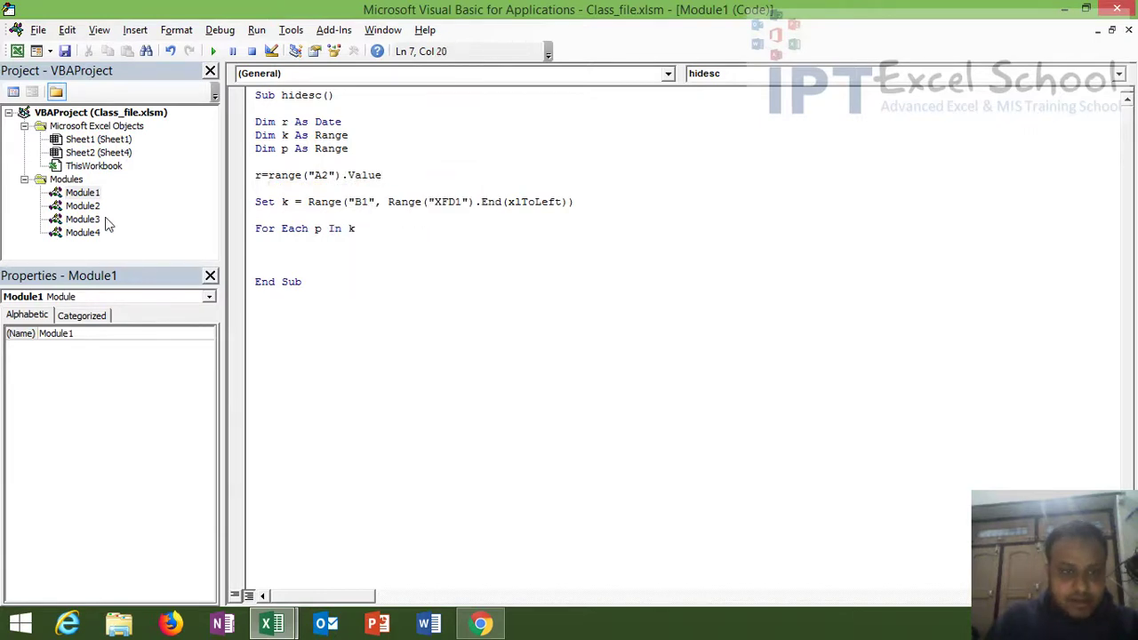
{"action": "left_click", "coordinate": [334, 256]}
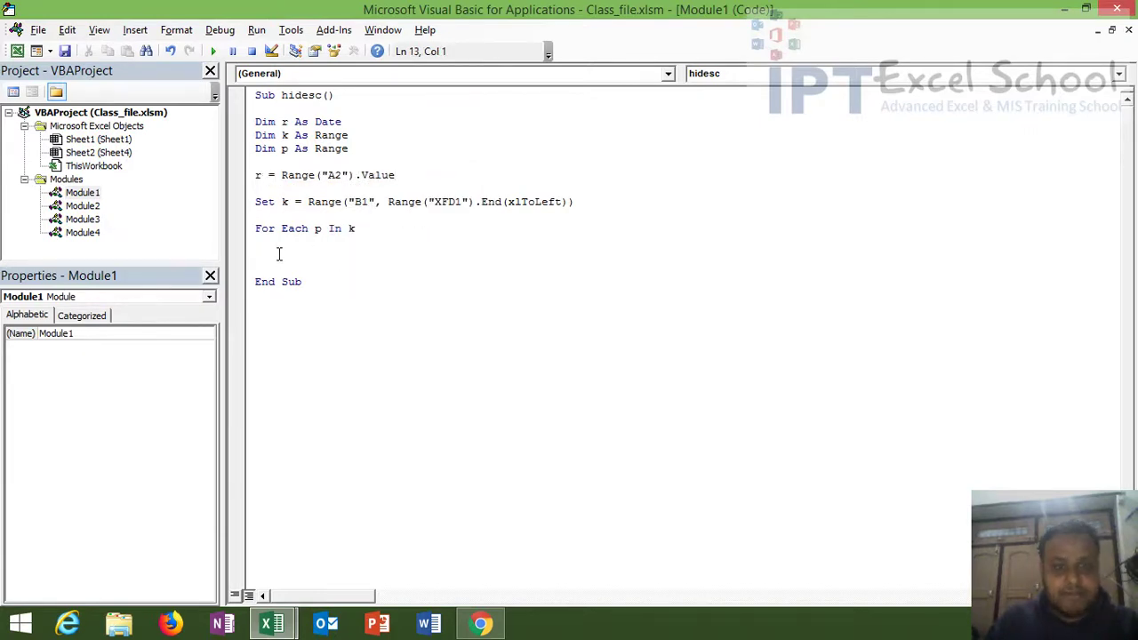
- Write the loop condition If r = p.Value Then
{"action": "key", "text": "Return"}
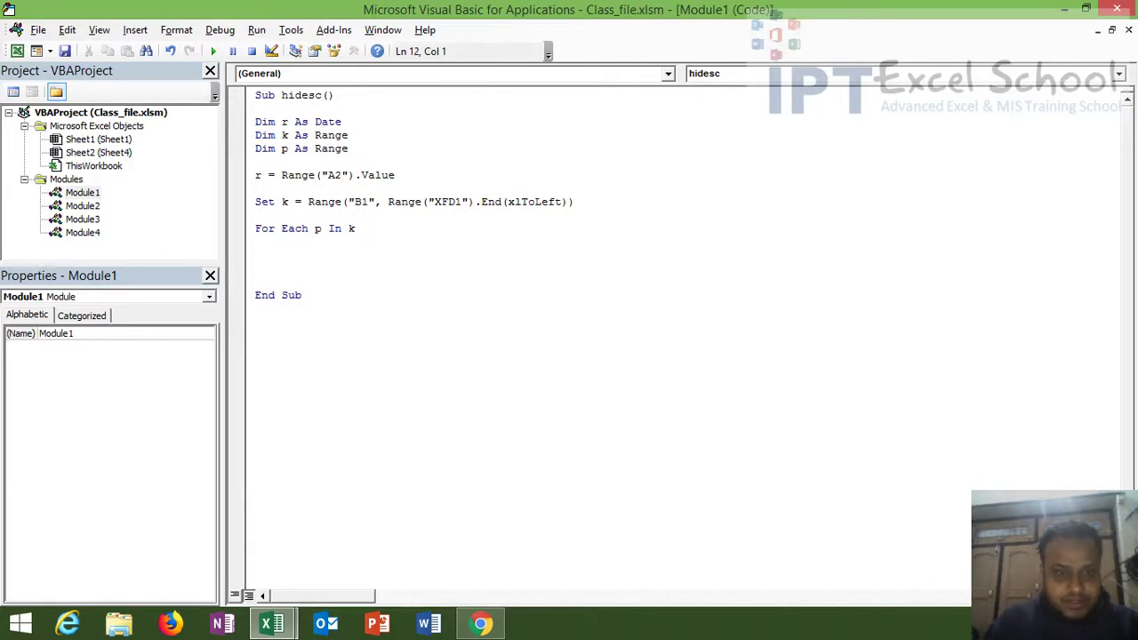
{"action": "type", "text": "r="}
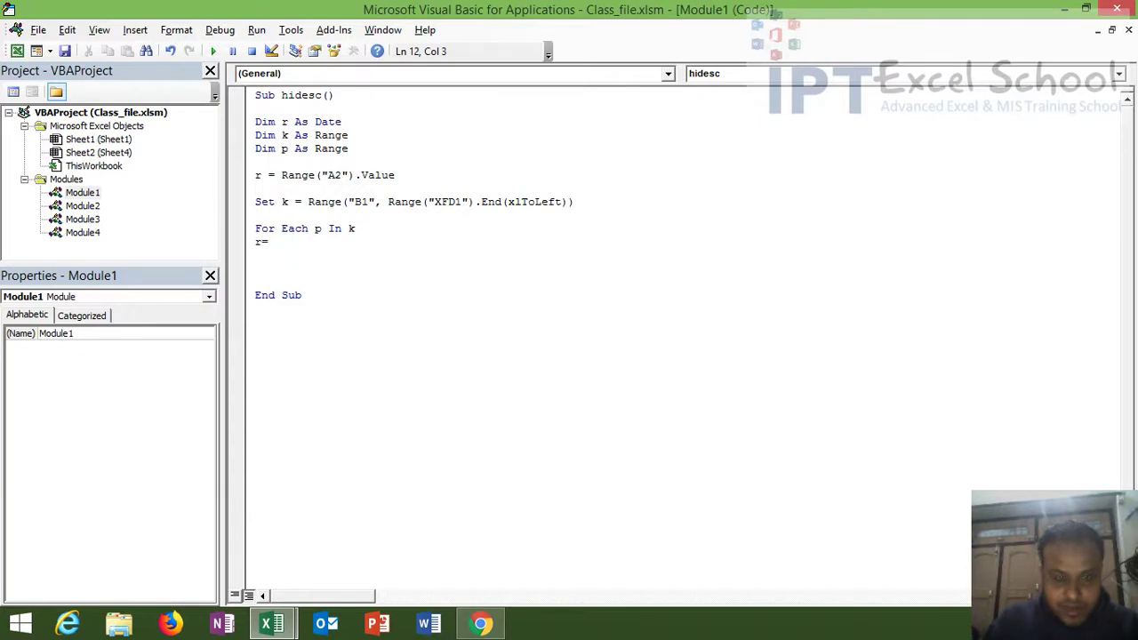
{"action": "type", "text": "p"}
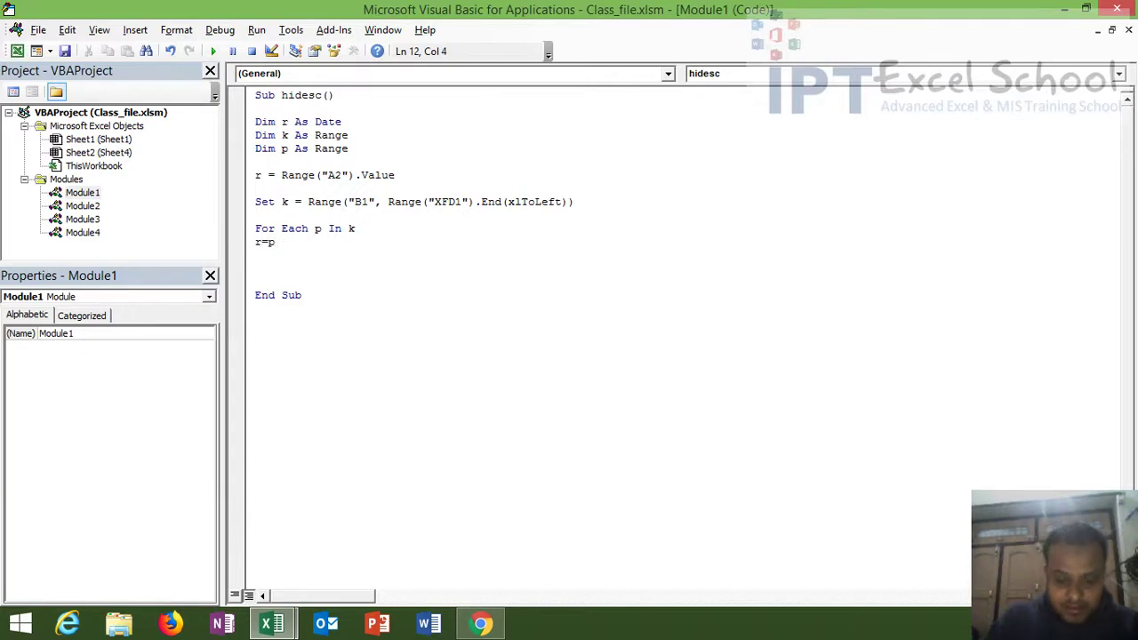
{"action": "type", "text": ".v"}
{"action": "double_click", "coordinate": [282, 271]}
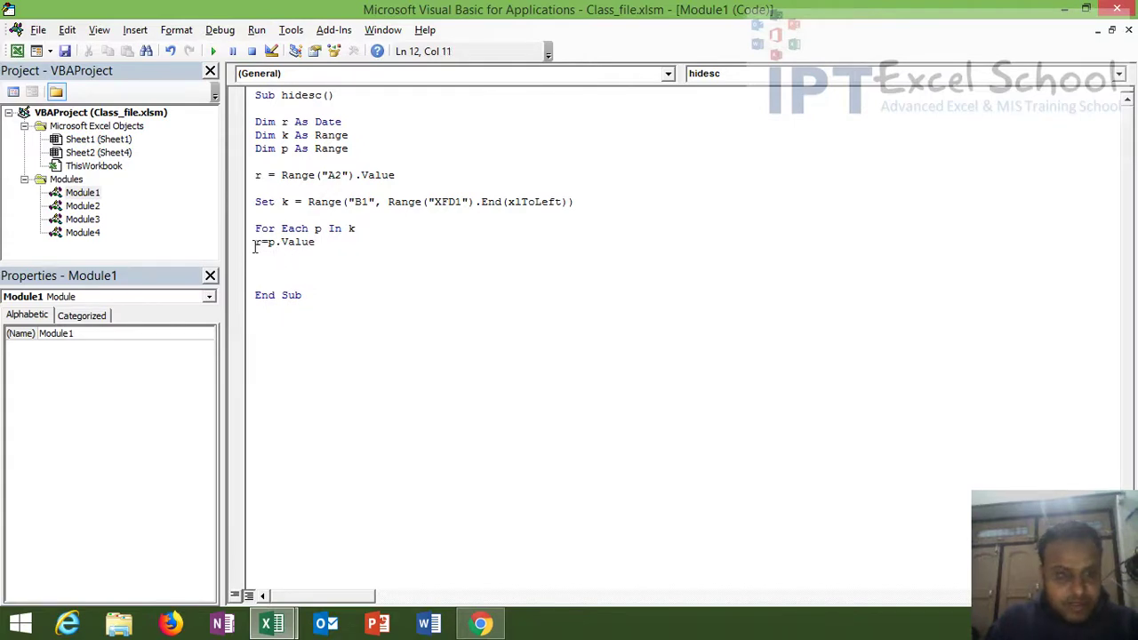
{"action": "type", "text": "if"}
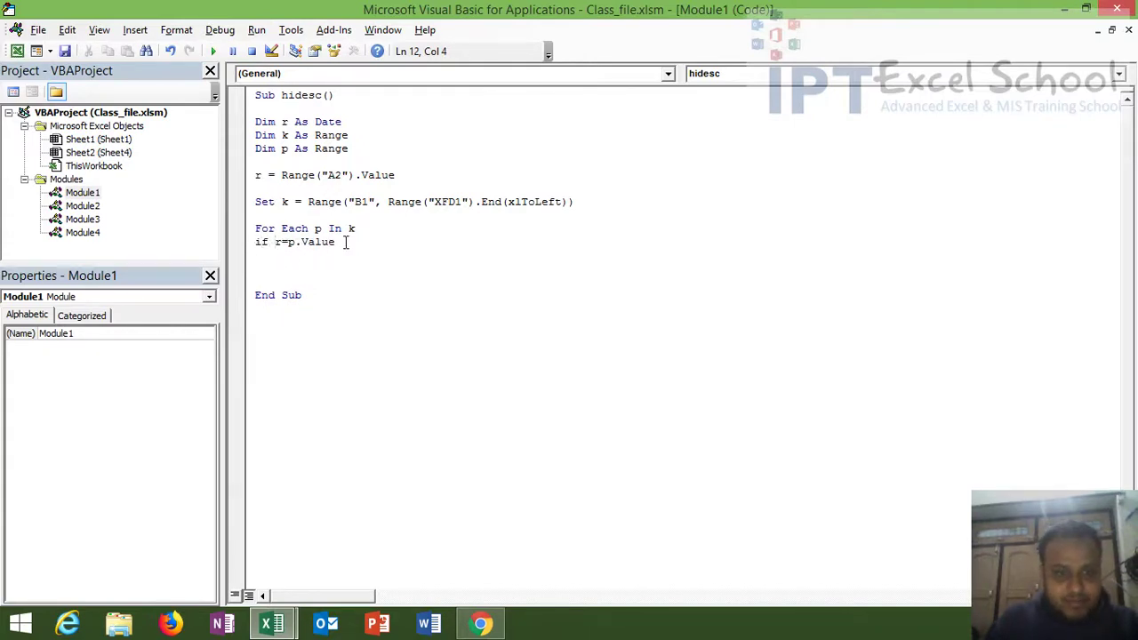
{"action": "left_click", "coordinate": [347, 242]}
{"action": "type", "text": "then"}
{"action": "key", "text": "Return"}
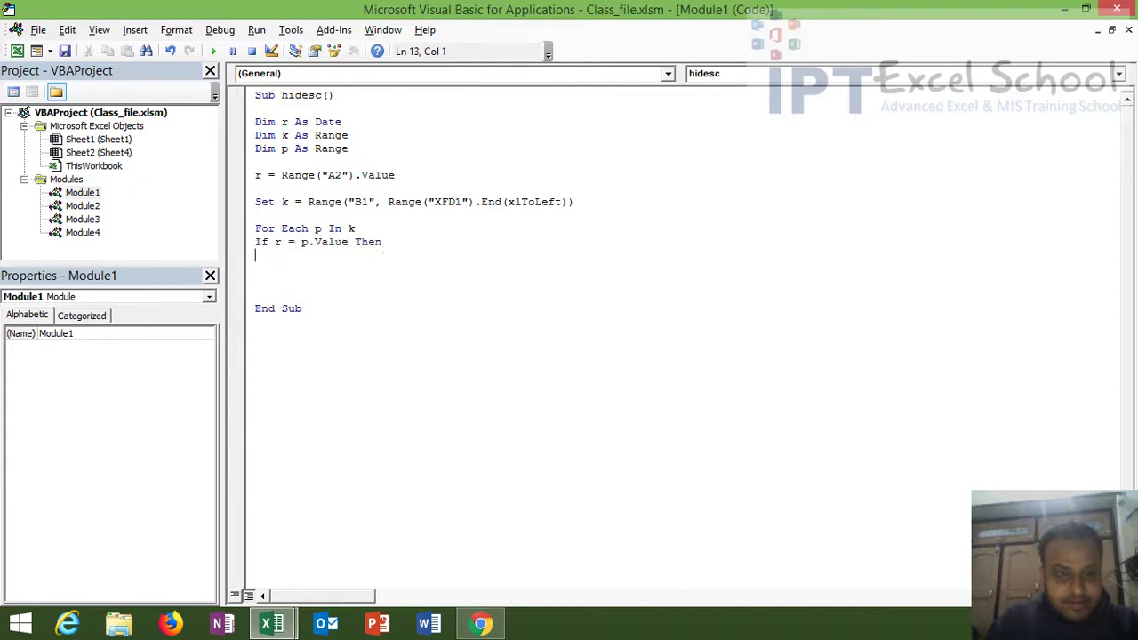
- Add p.EntireColumn.Hidden = True, End If and Next p, then return to the worksheet
{"action": "type", "text": "p"}
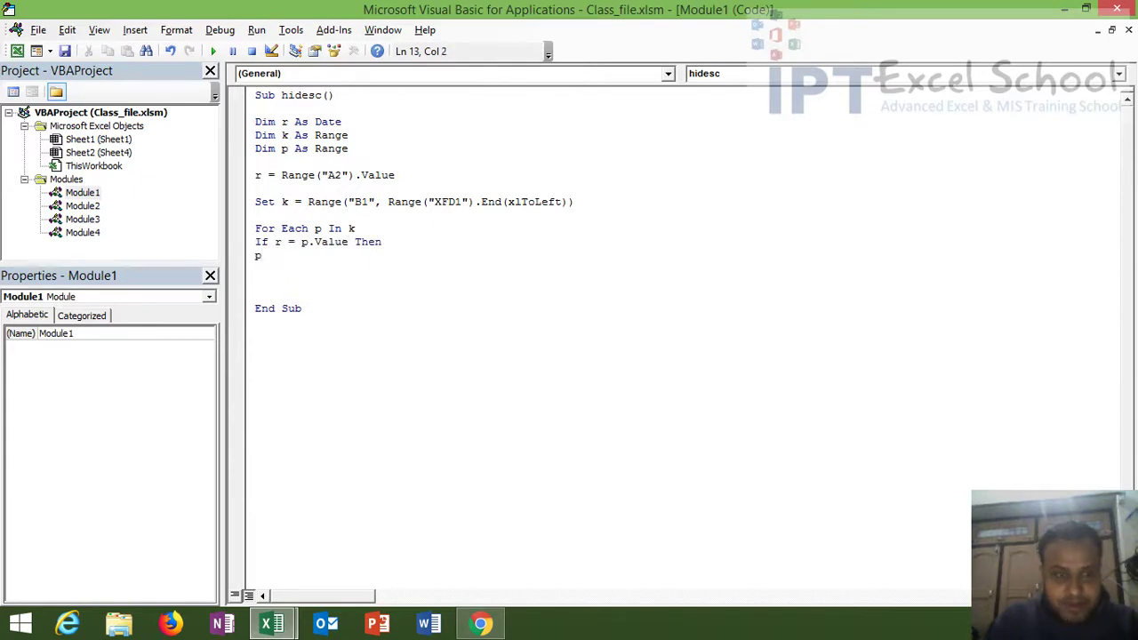
{"action": "type", "text": "."}
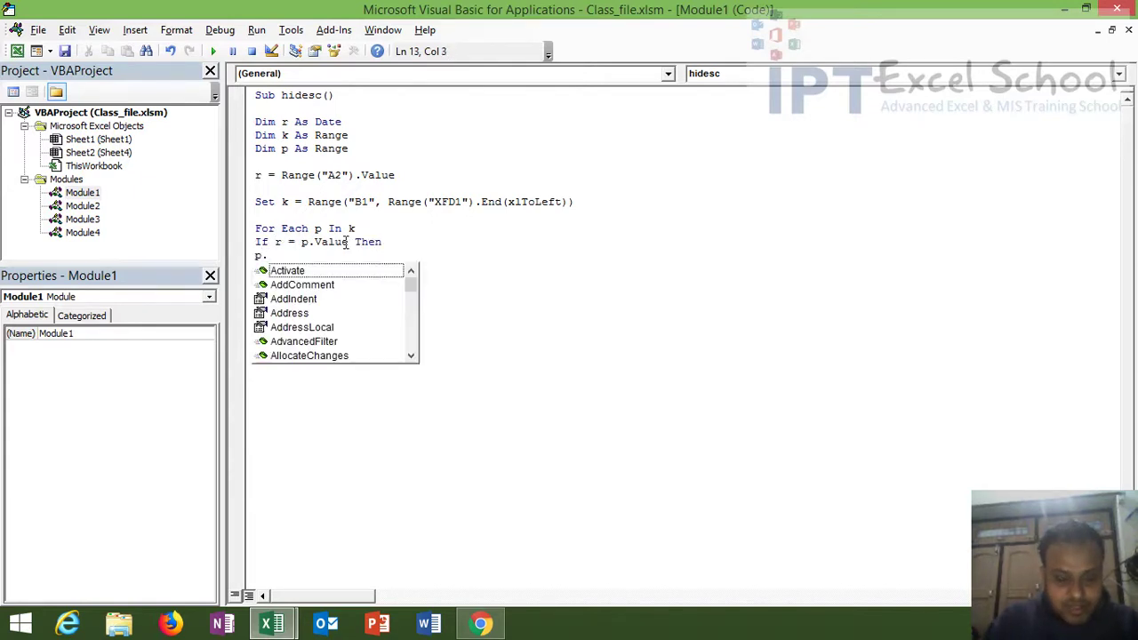
{"action": "type", "text": "en"}
{"action": "key", "text": "Down"}
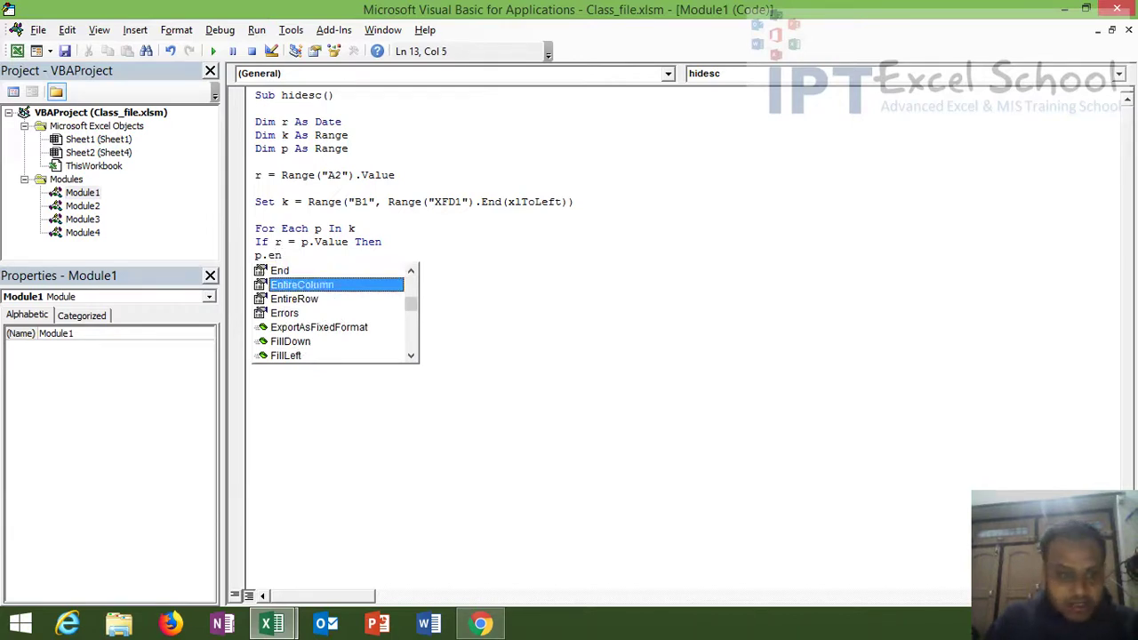
{"action": "key", "text": "Tab"}
{"action": "type", "text": ".hid"}
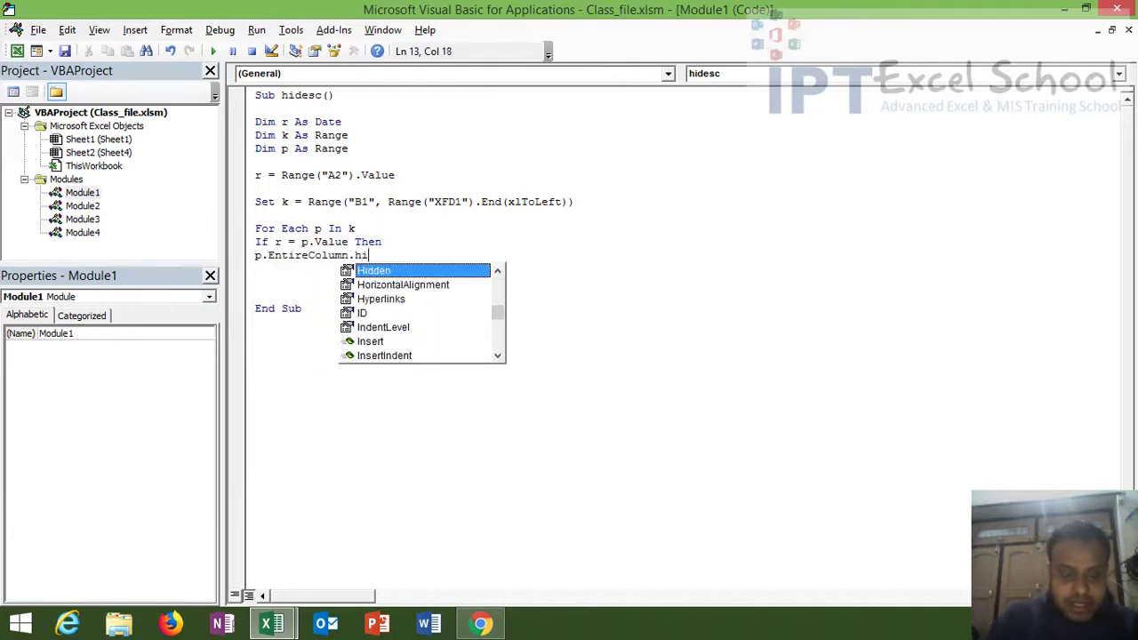
{"action": "key", "text": "Tab"}
{"action": "type", "text": "=tu"}
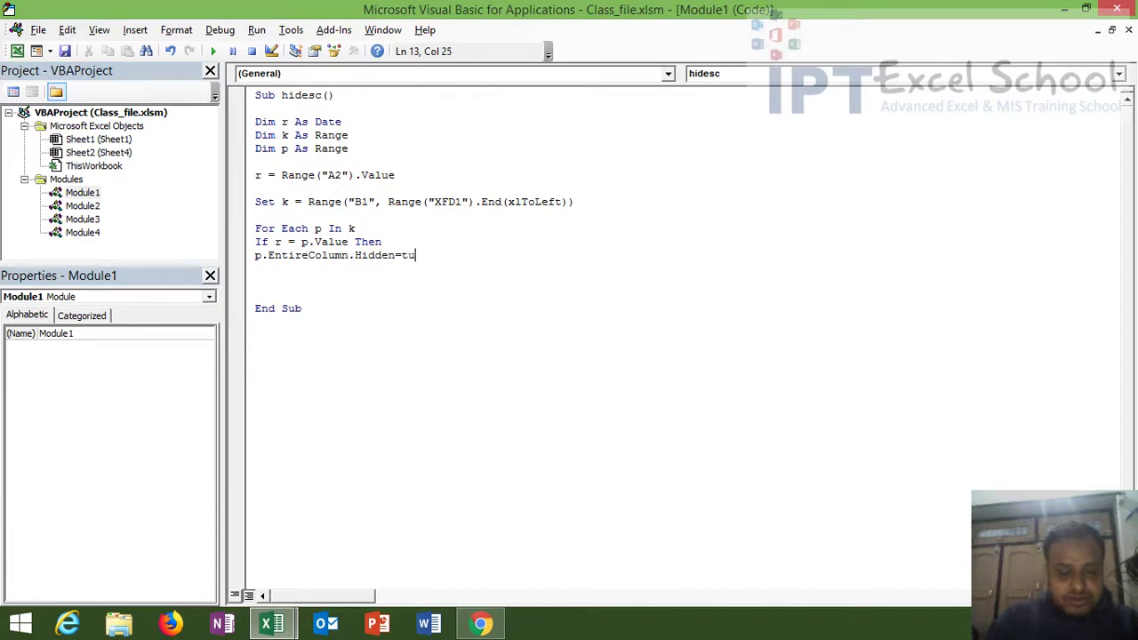
{"action": "type", "text": "r"}
{"action": "key", "text": "BackSpace"}
{"action": "key", "text": "BackSpace"}
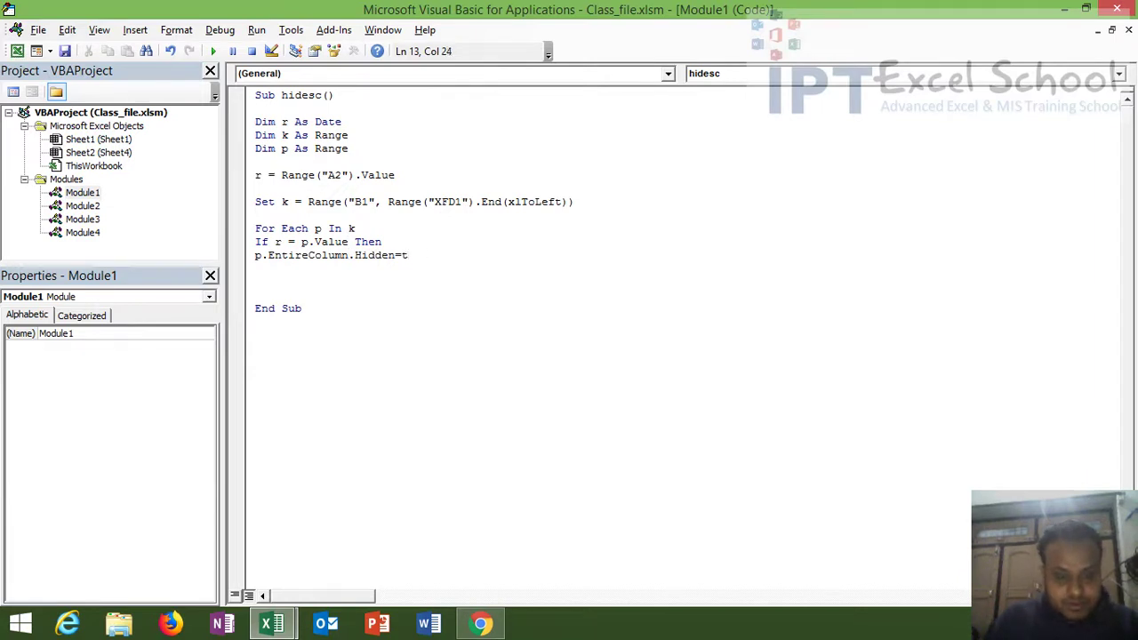
{"action": "type", "text": "ure"}
{"action": "key", "text": "BackSpace"}
{"action": "key", "text": "BackSpace"}
{"action": "key", "text": "BackSpace"}
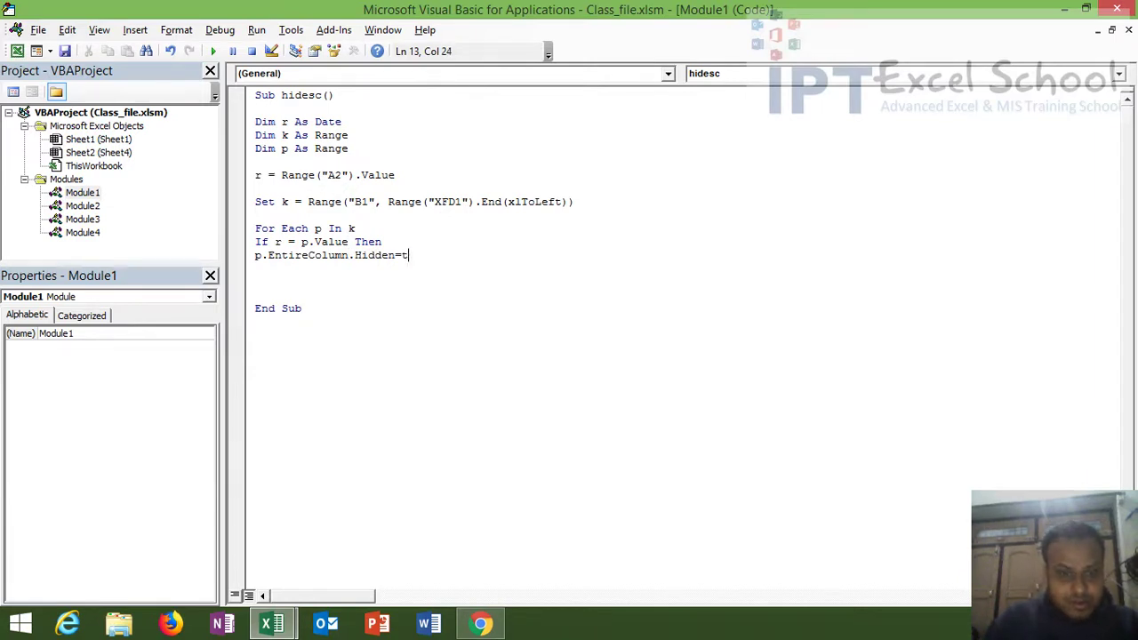
{"action": "type", "text": "e"}
{"action": "key", "text": "Return"}
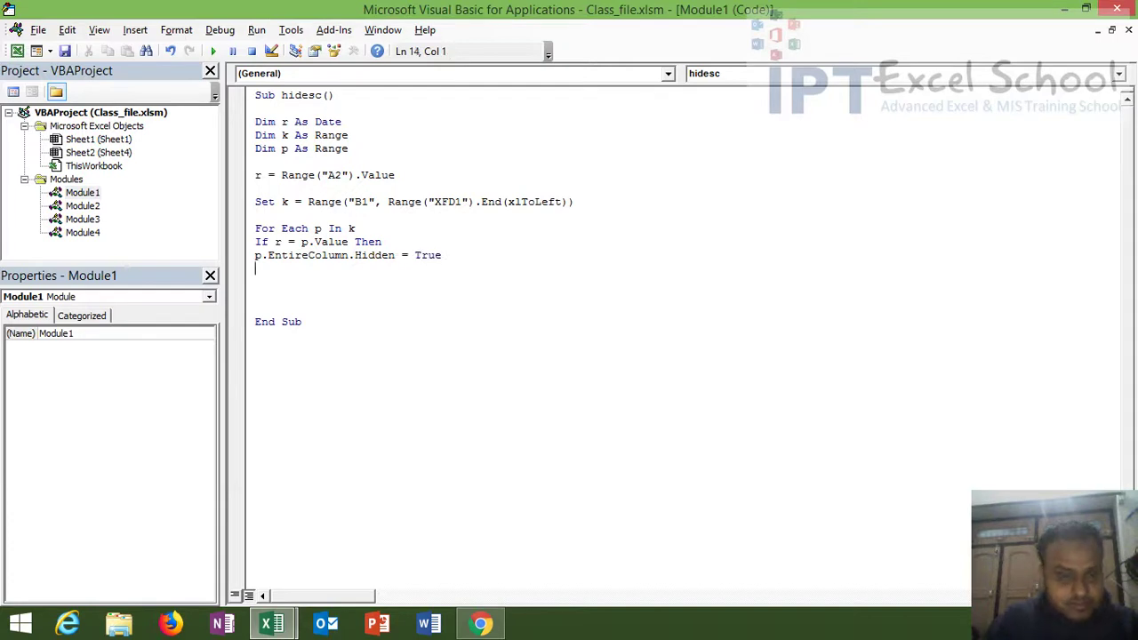
{"action": "type", "text": "end if"}
{"action": "key", "text": "Return"}
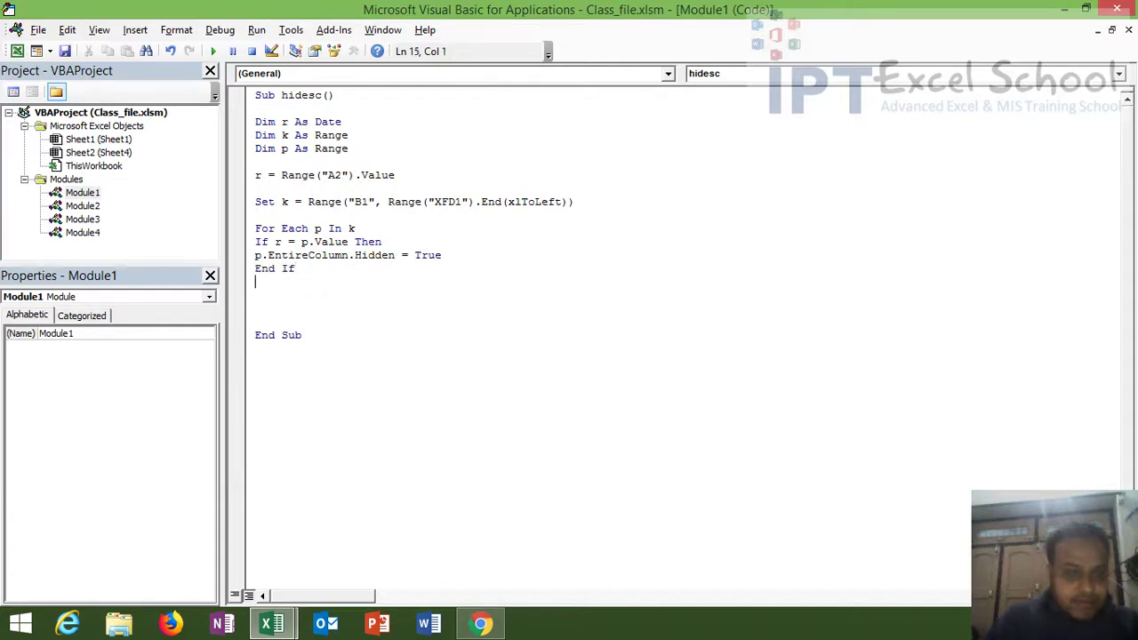
{"action": "type", "text": "n"}
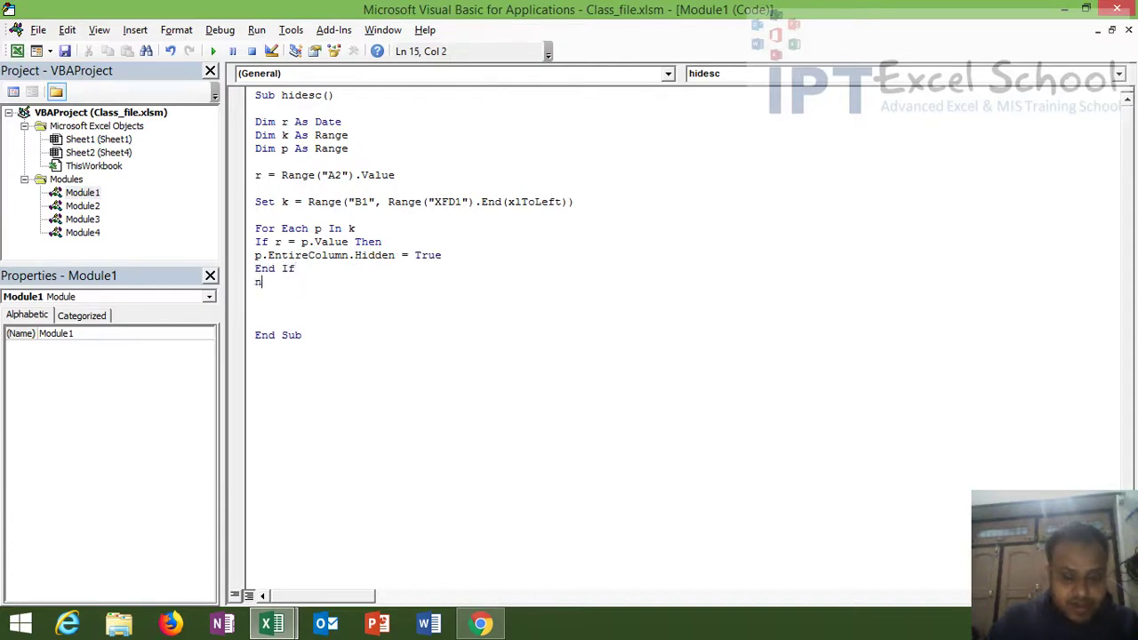
{"action": "type", "text": "exr "}
{"action": "type", "text": "p"}
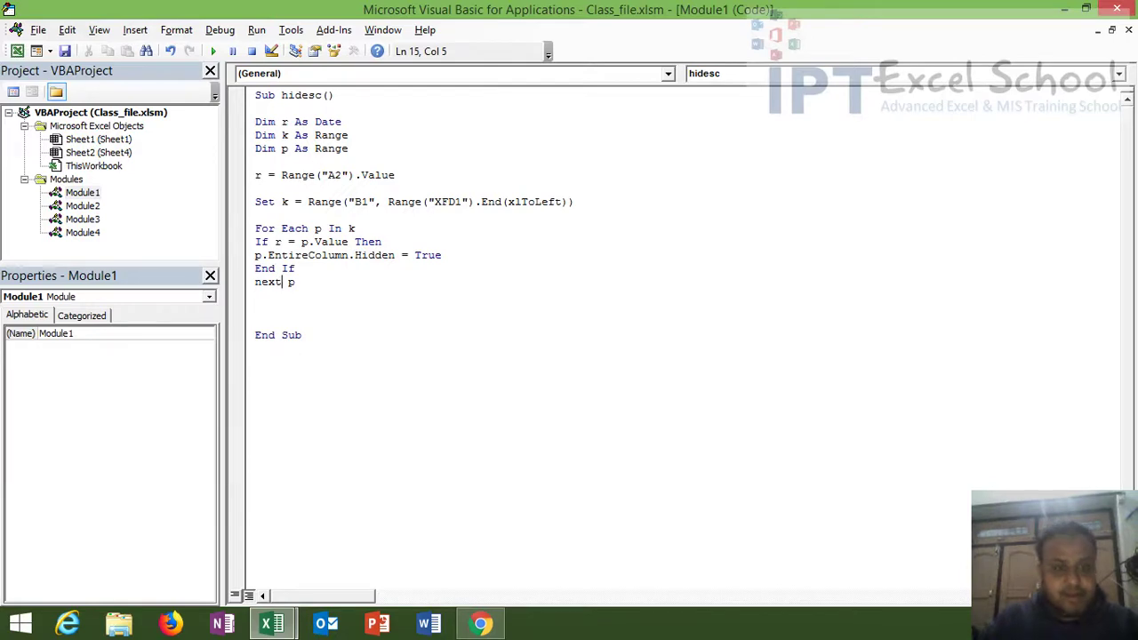
{"action": "left_click", "coordinate": [360, 301]}
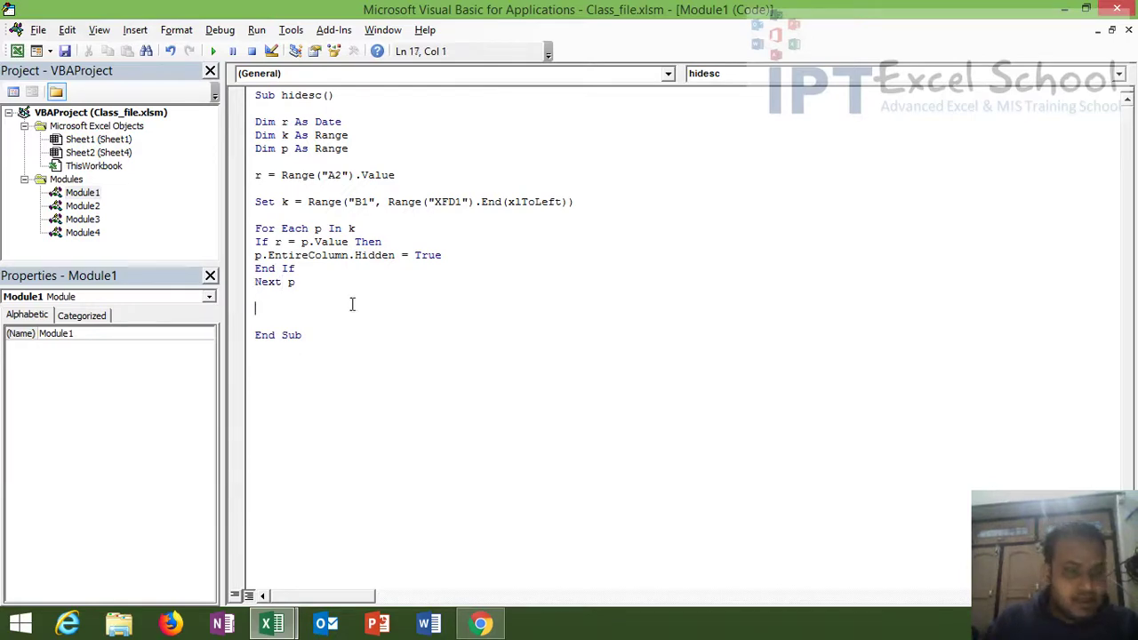
{"action": "key", "text": "alt+Tab"}
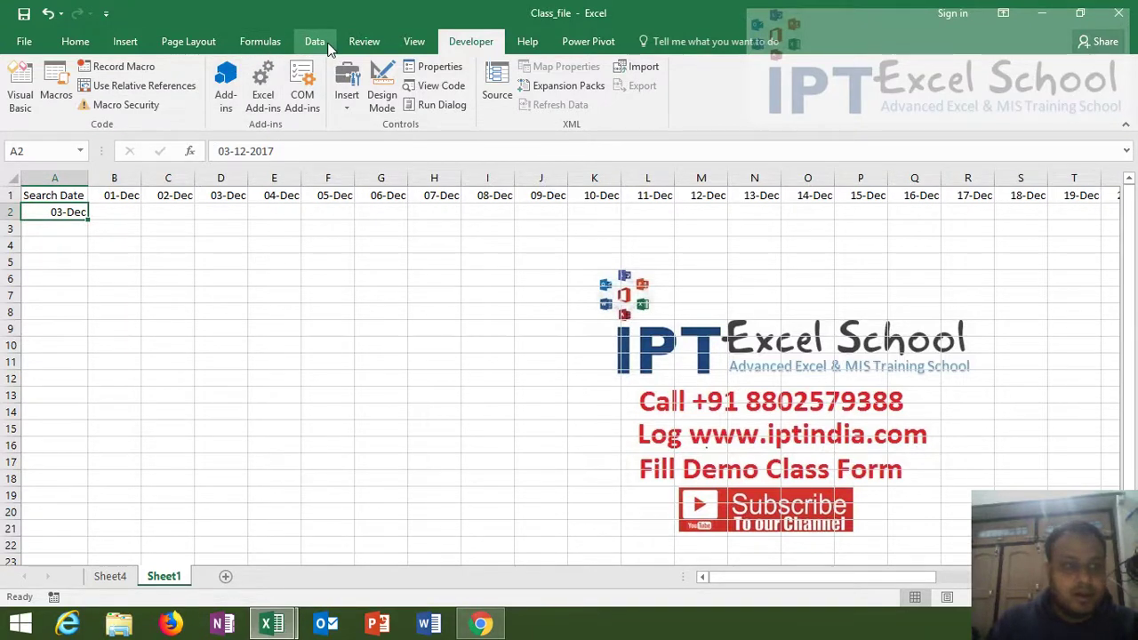
- Run hidesc from the Macros list, hiding the 03-Dec column D
{"action": "left_click", "coordinate": [56, 85]}
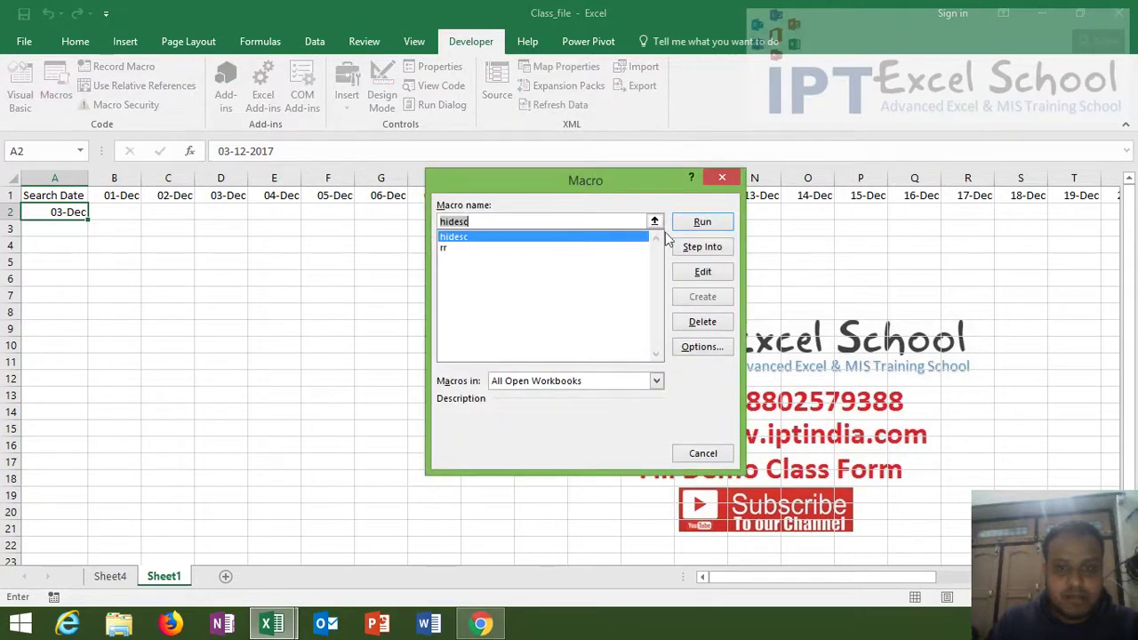
{"action": "left_click", "coordinate": [702, 222]}
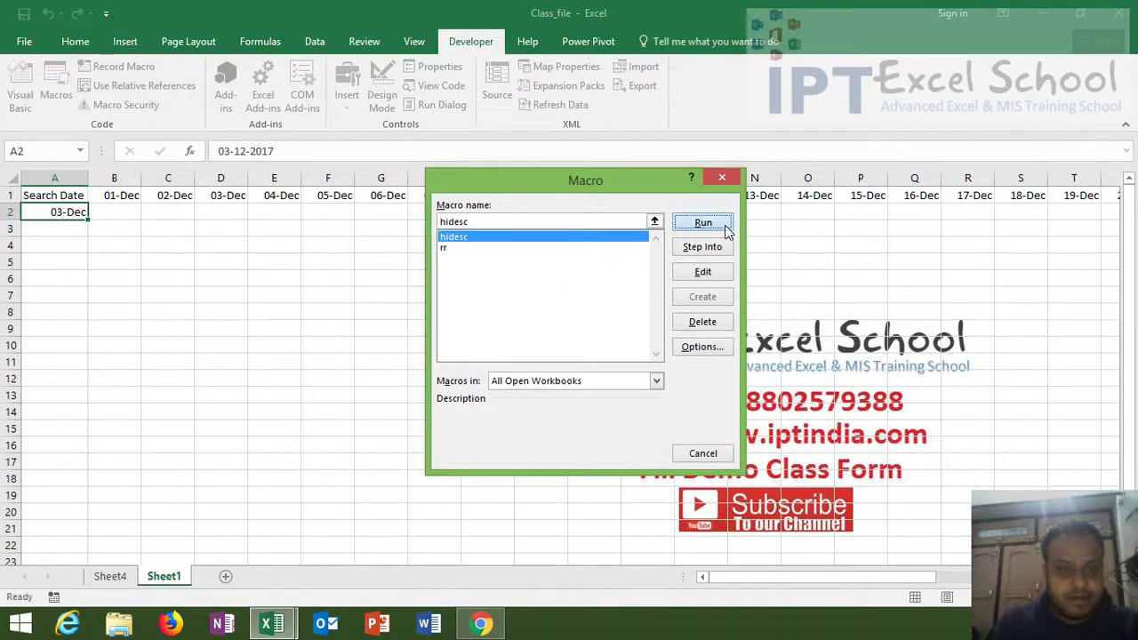
{"action": "left_click_drag", "start_coordinate": [169, 194], "coordinate": [201, 192]}
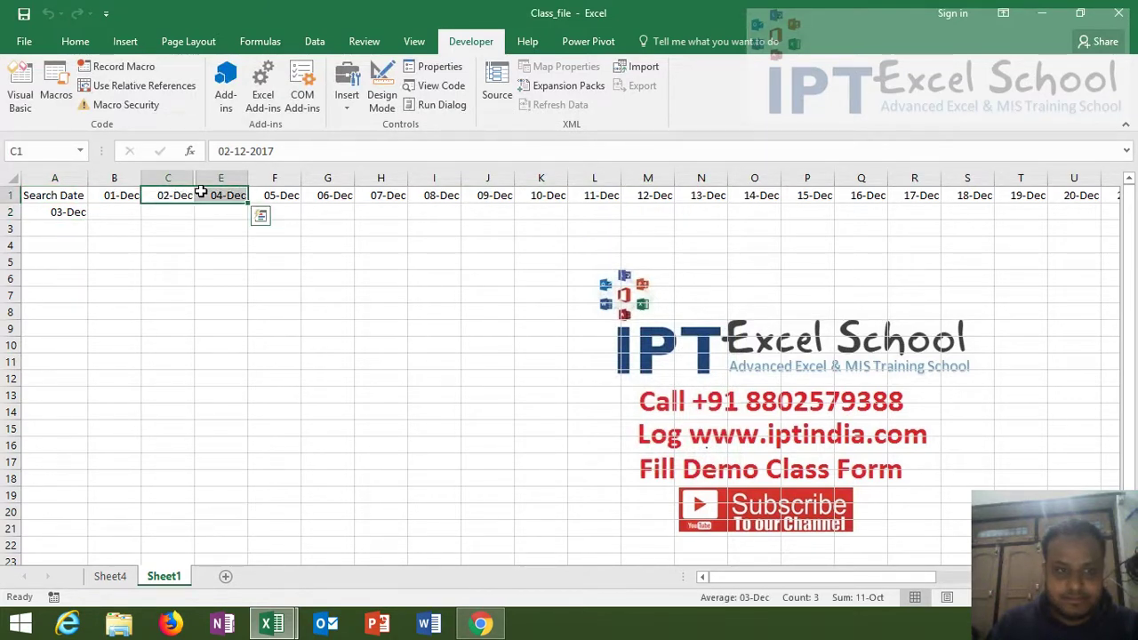
- Unhide column D by selecting columns C through E, then reselect cell A2
{"action": "left_click", "coordinate": [182, 195]}
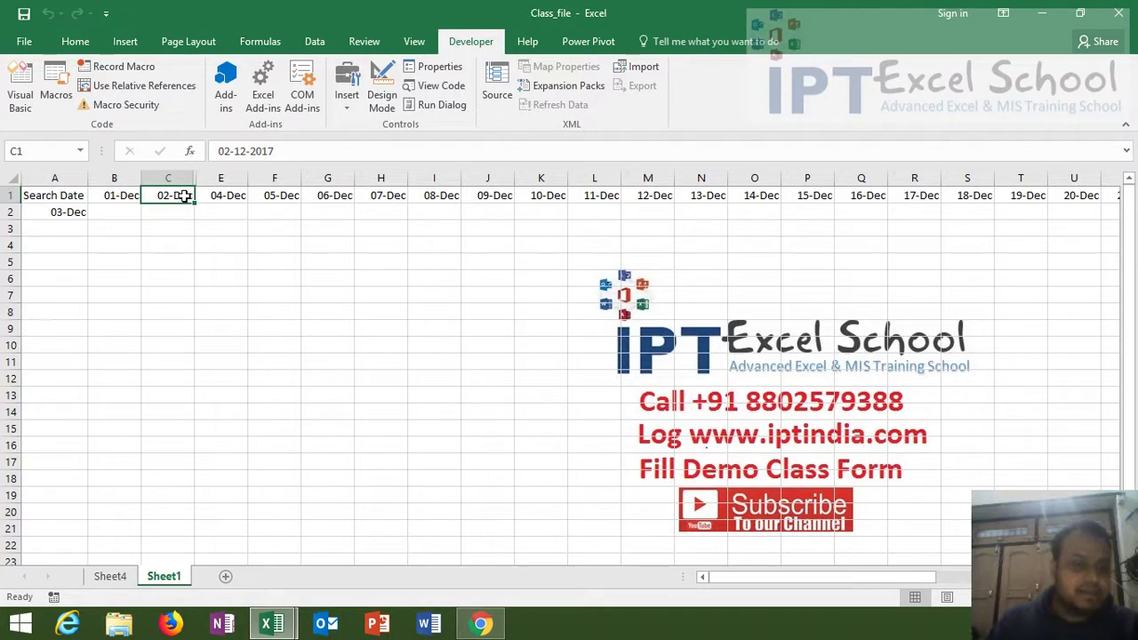
{"action": "left_click_drag", "start_coordinate": [180, 177], "coordinate": [208, 174]}
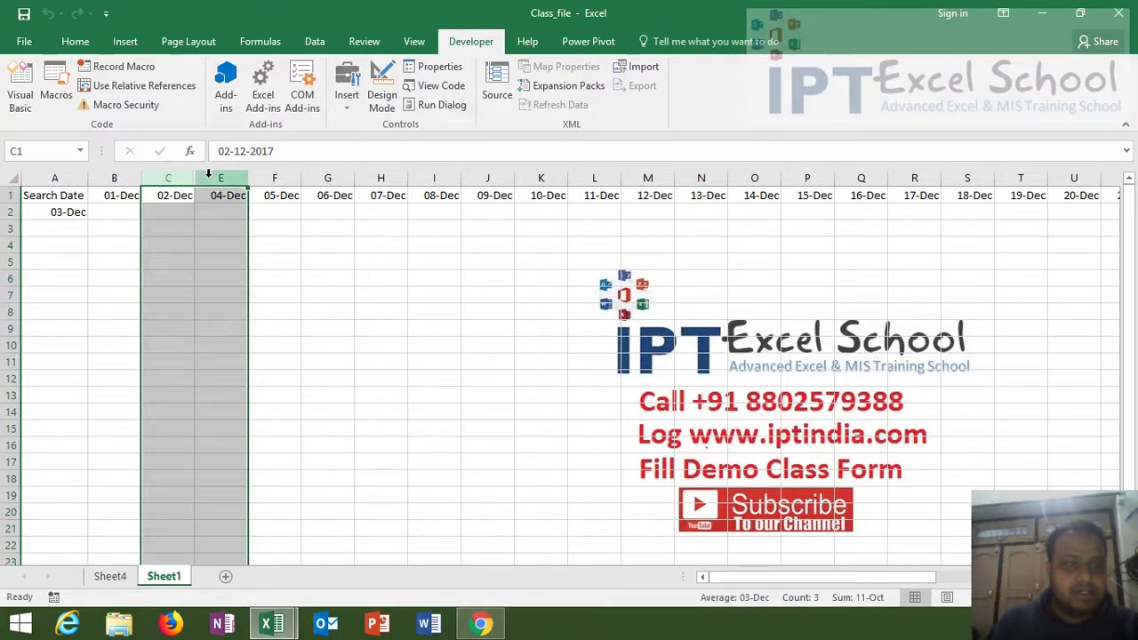
{"action": "right_click", "coordinate": [208, 174]}
{"action": "left_click", "coordinate": [254, 412]}
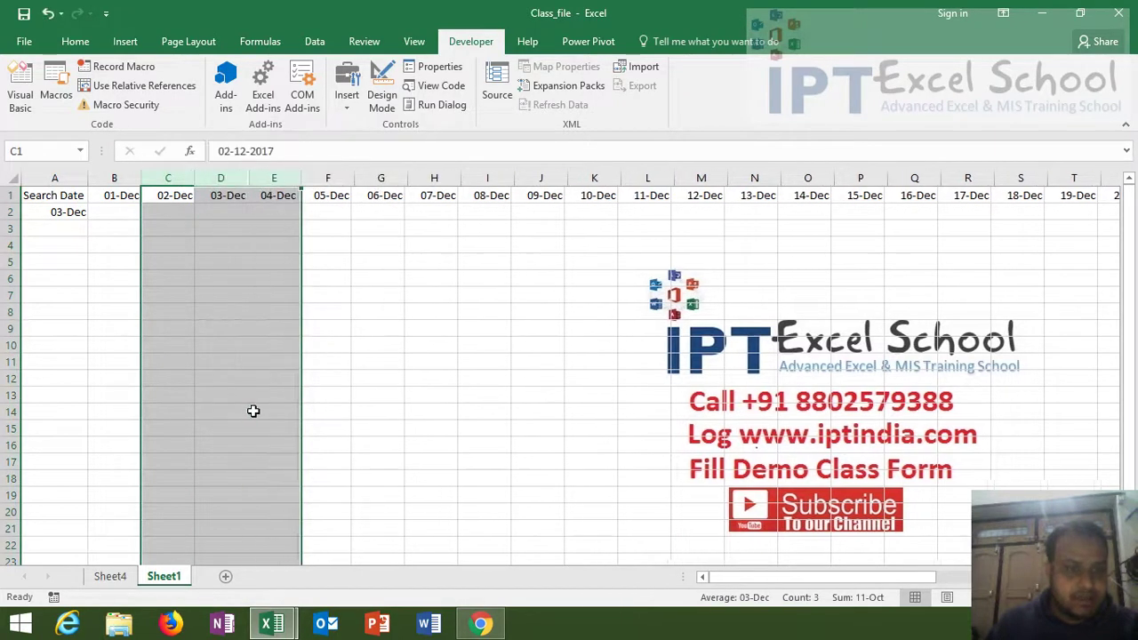
{"action": "left_click", "coordinate": [67, 213]}
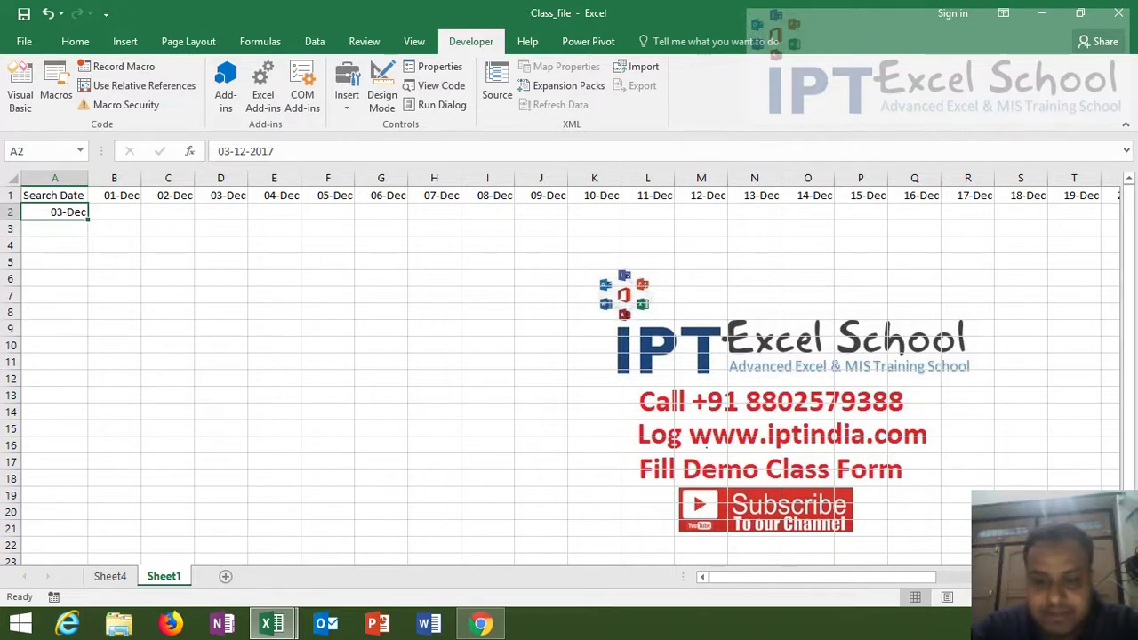
{"action": "left_click", "coordinate": [990, 623]}
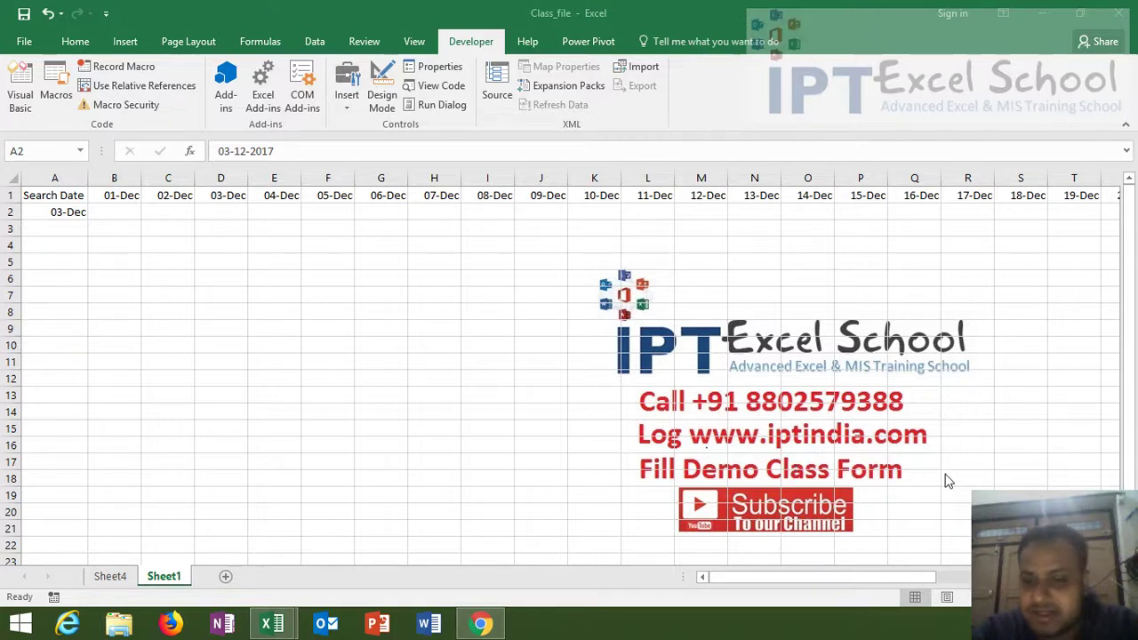
{"action": "left_click", "coordinate": [991, 624]}
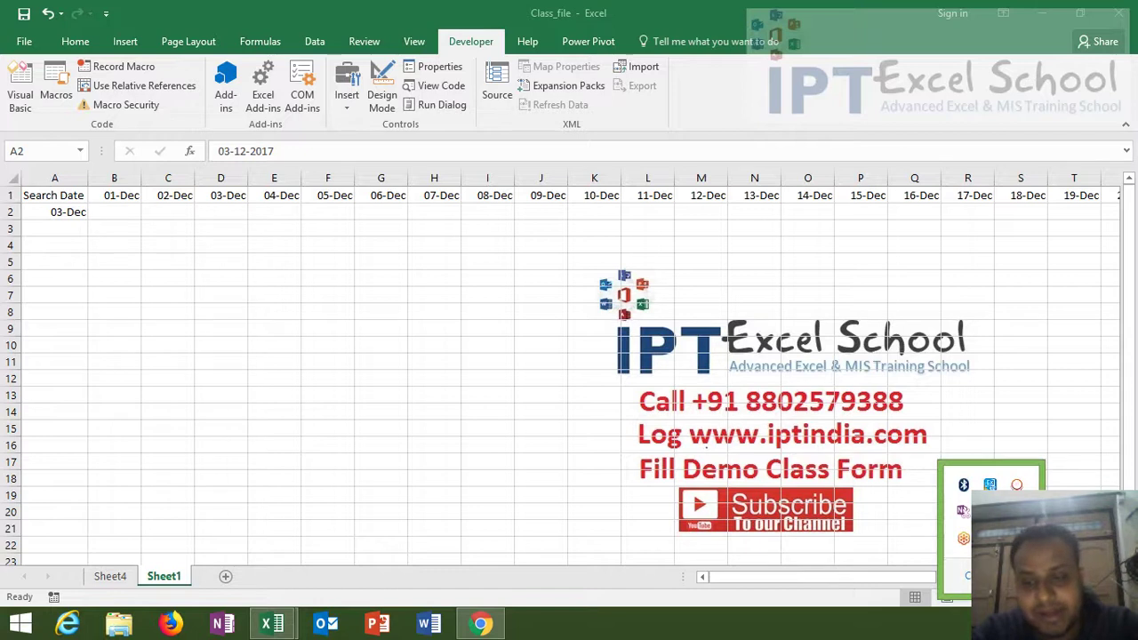
{"action": "left_click", "coordinate": [1019, 484]}
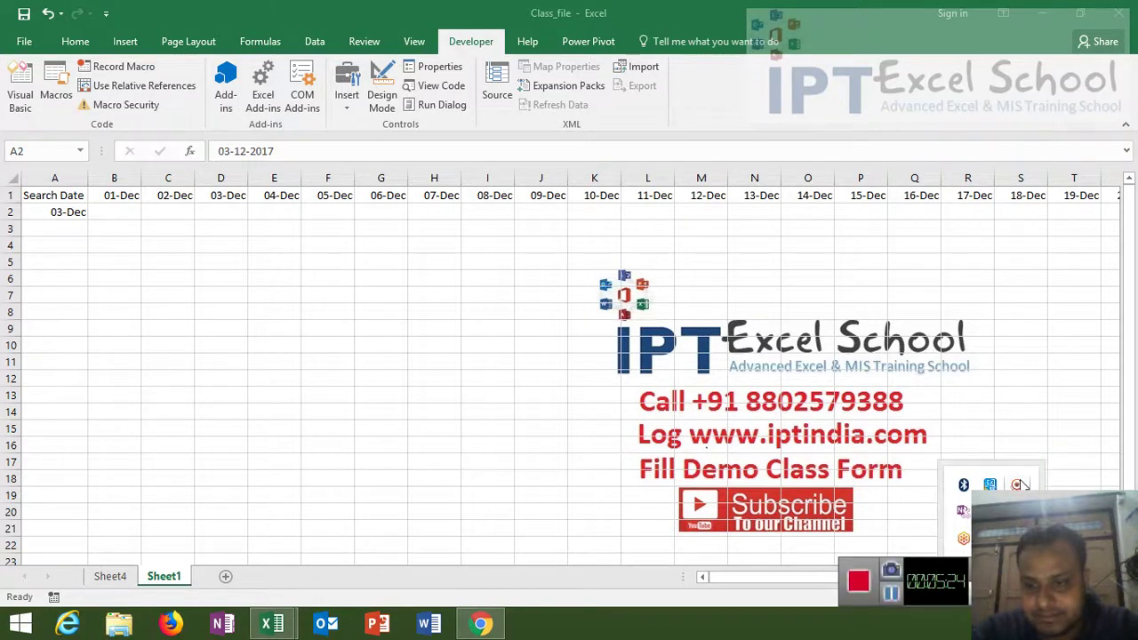